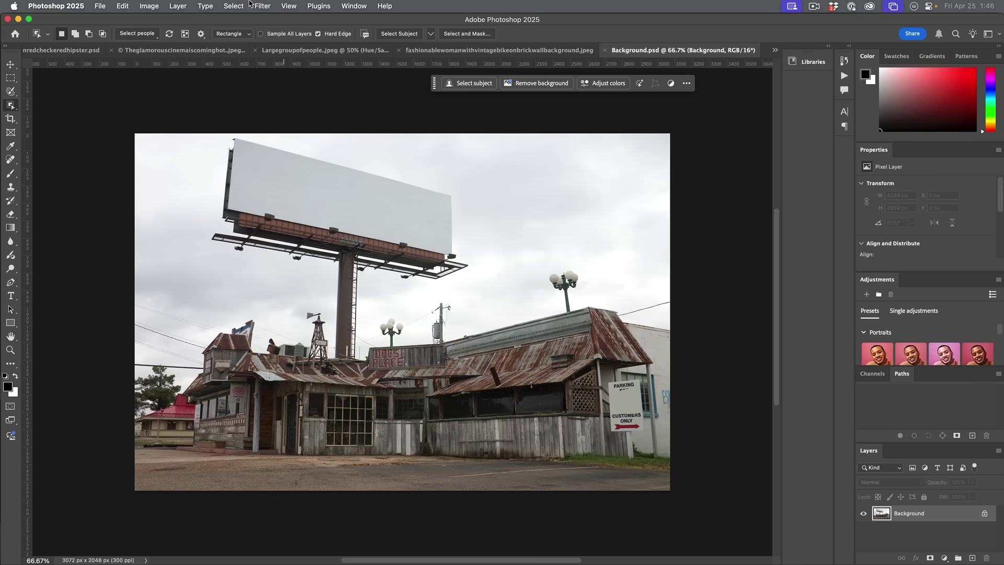
Step: Open the photo in the Camera Raw Filter and start a Landscape mask
left_click(262, 4)
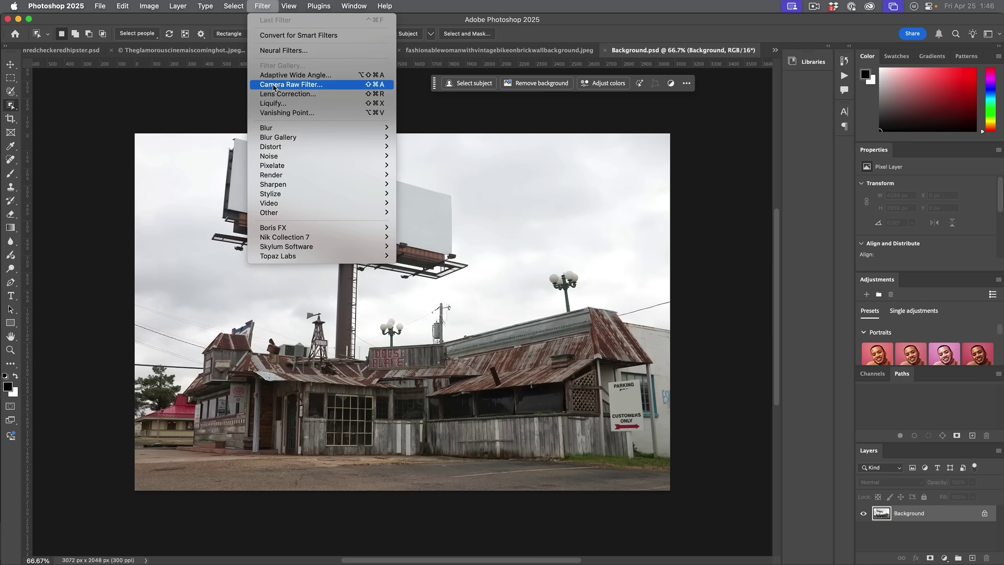
left_click(273, 87)
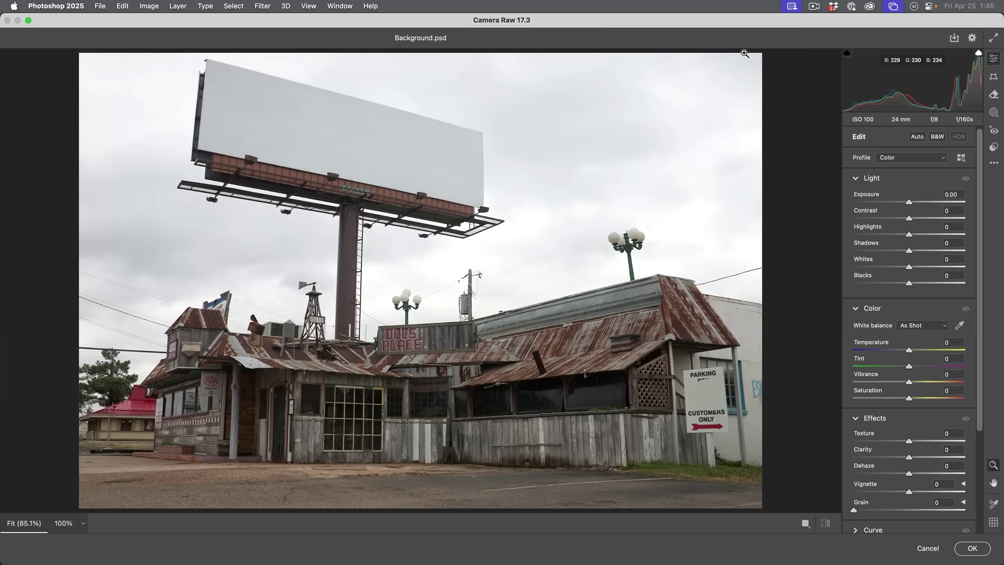
left_click(994, 113)
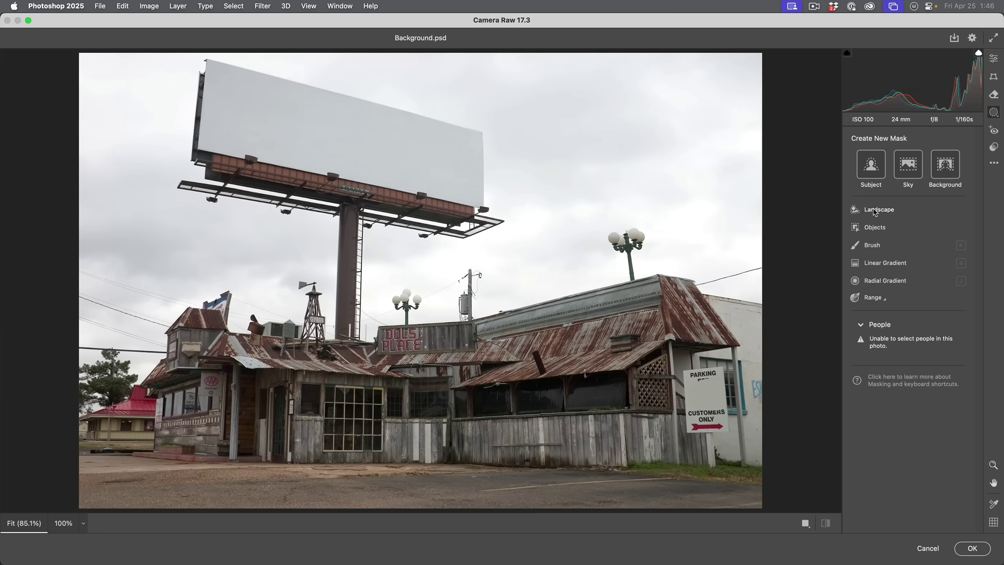
left_click(874, 210)
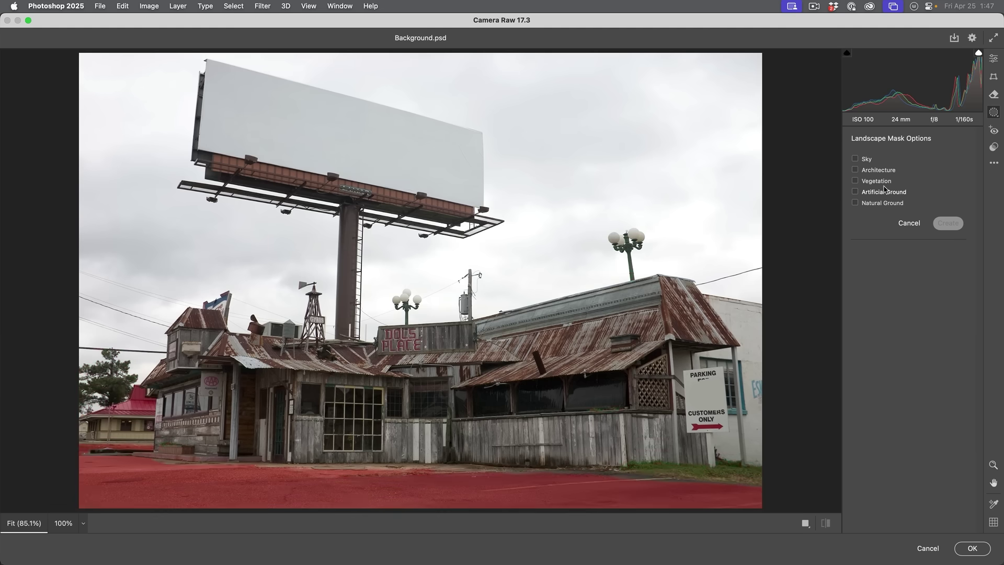
Step: Include Sky, Architecture, Vegetation, Artificial Ground and Natural Ground as five separate masks
left_click(855, 158)
left_click(856, 170)
left_click(856, 180)
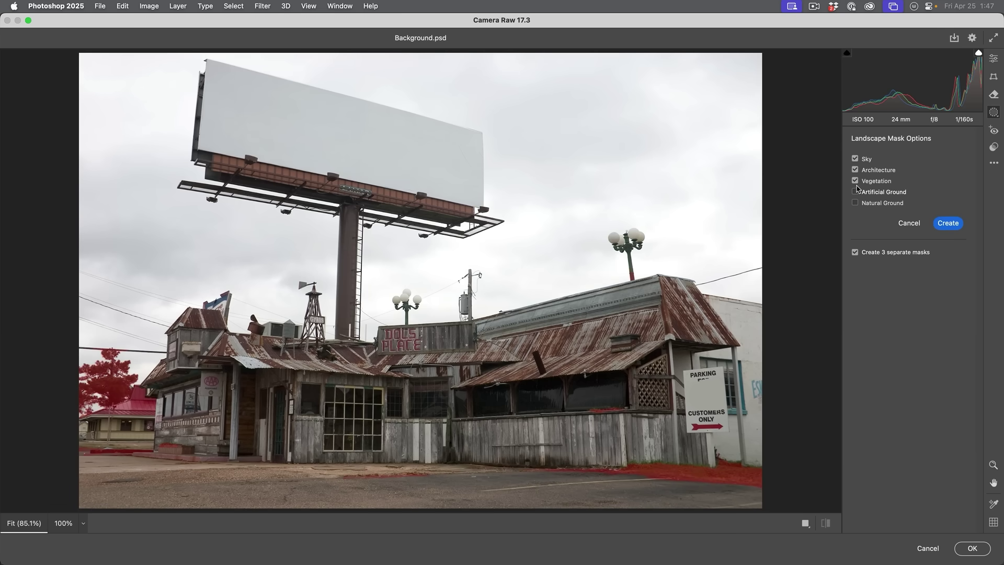
left_click(855, 192)
left_click(855, 202)
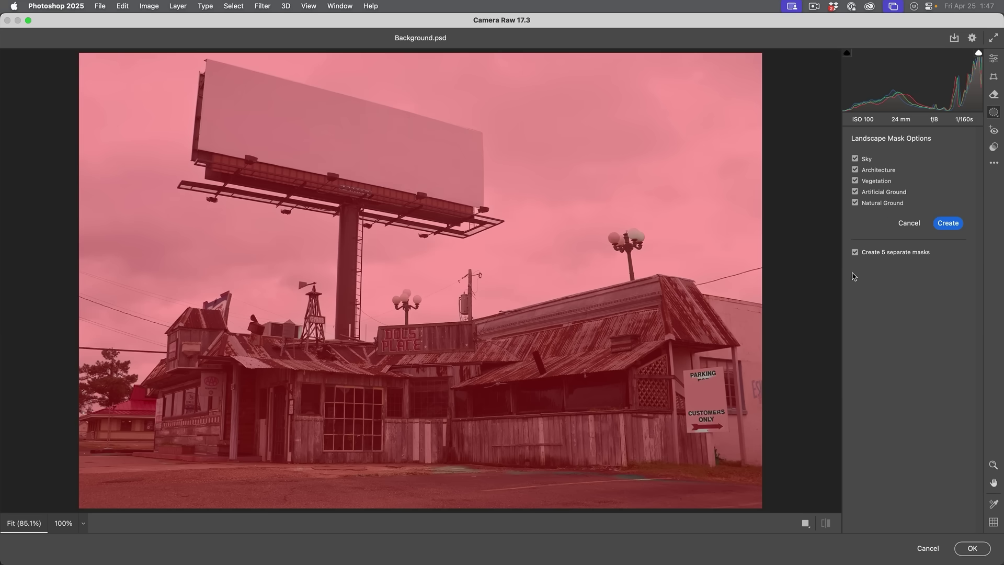
left_click(856, 252)
Step: Create the landscape masks and give the Architecture mask Exposure -0.10 and Temperature +13
left_click(948, 224)
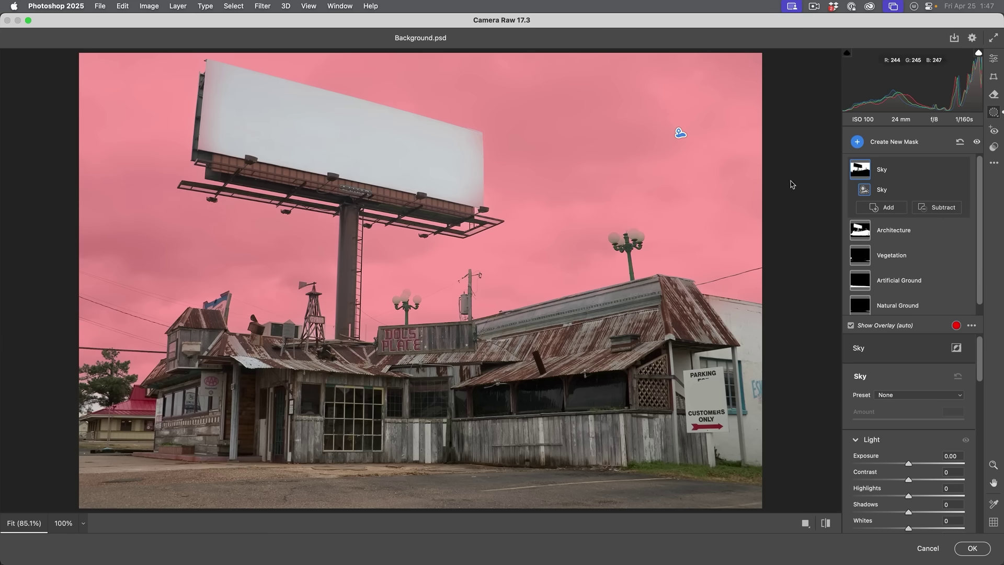
left_click(902, 232)
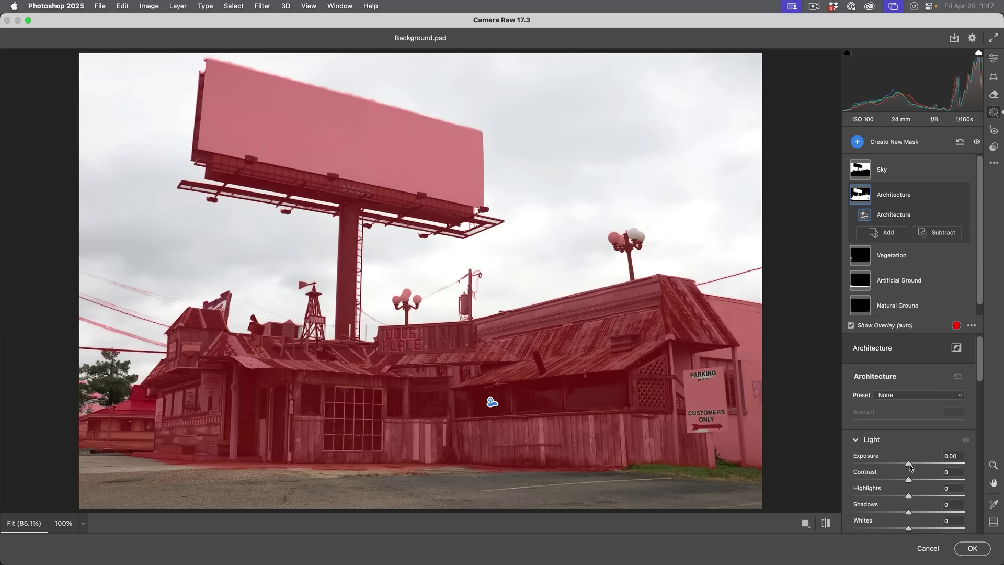
left_click_drag(908, 466, 907, 466)
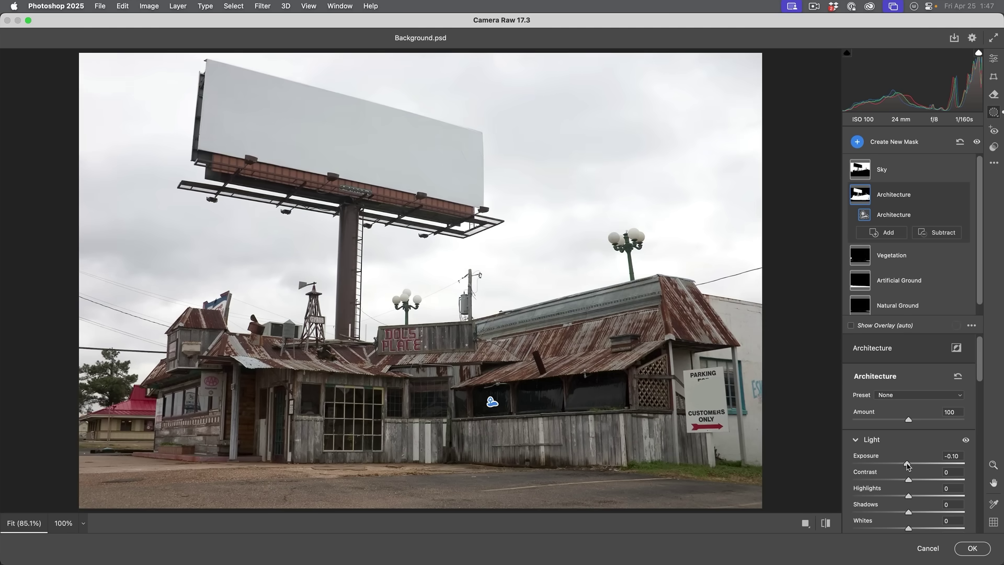
left_click_drag(983, 364, 981, 416)
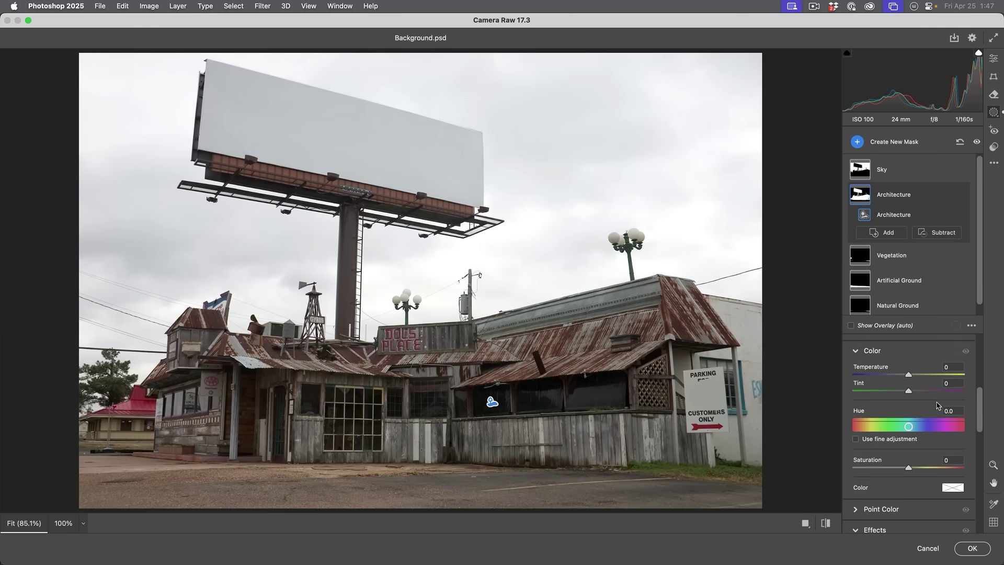
left_click_drag(910, 380, 916, 377)
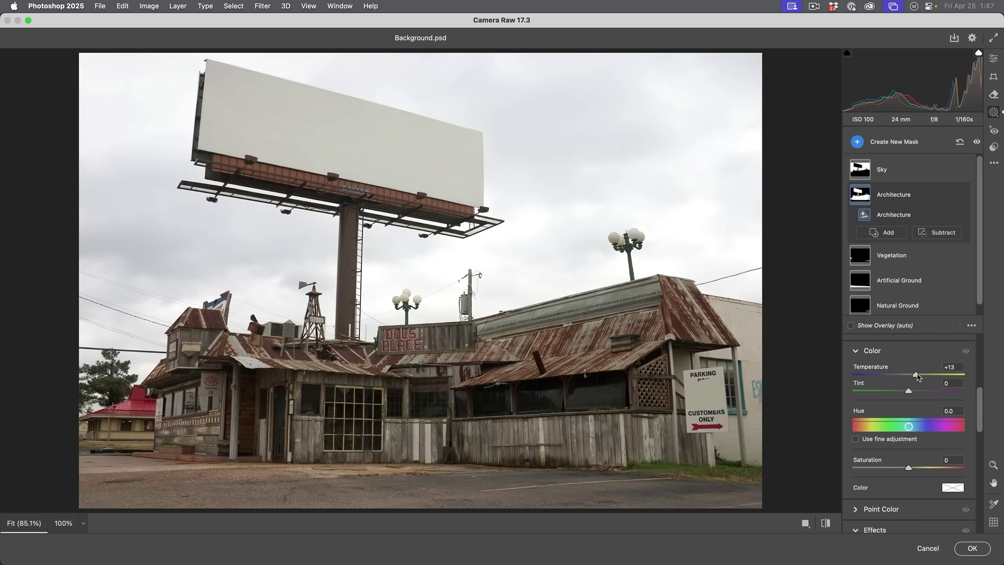
left_click_drag(979, 397, 983, 435)
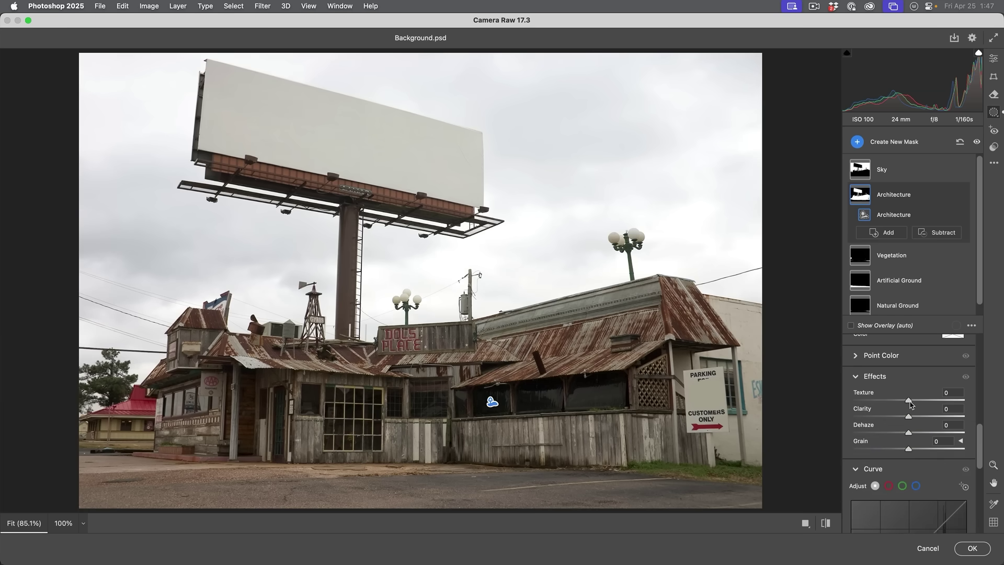
Step: Set the Architecture mask's Texture to +97, Dehaze to -6 and Shadows to +31
left_click_drag(910, 402, 963, 401)
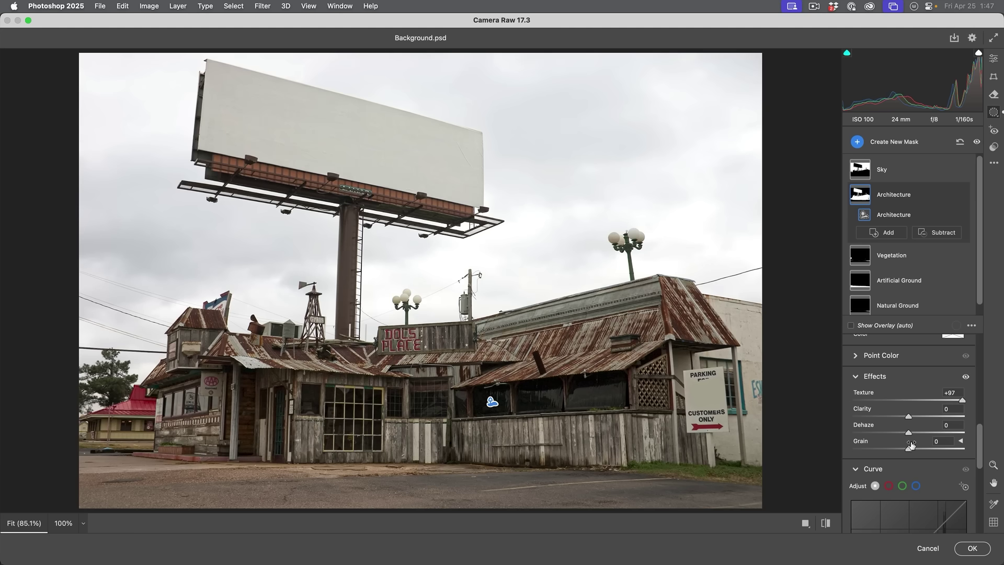
left_click_drag(908, 433, 906, 434)
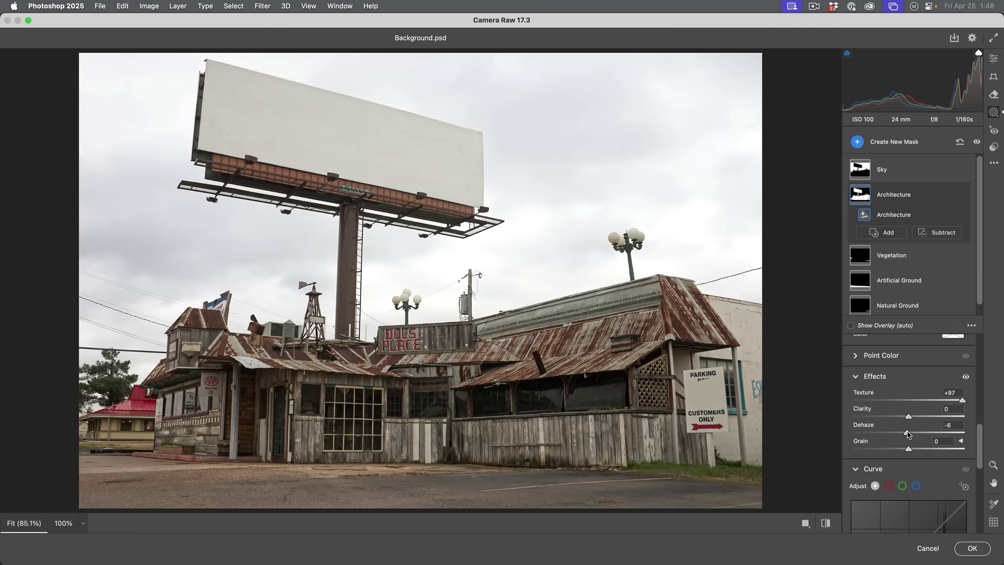
scroll(910, 437, "up", 5)
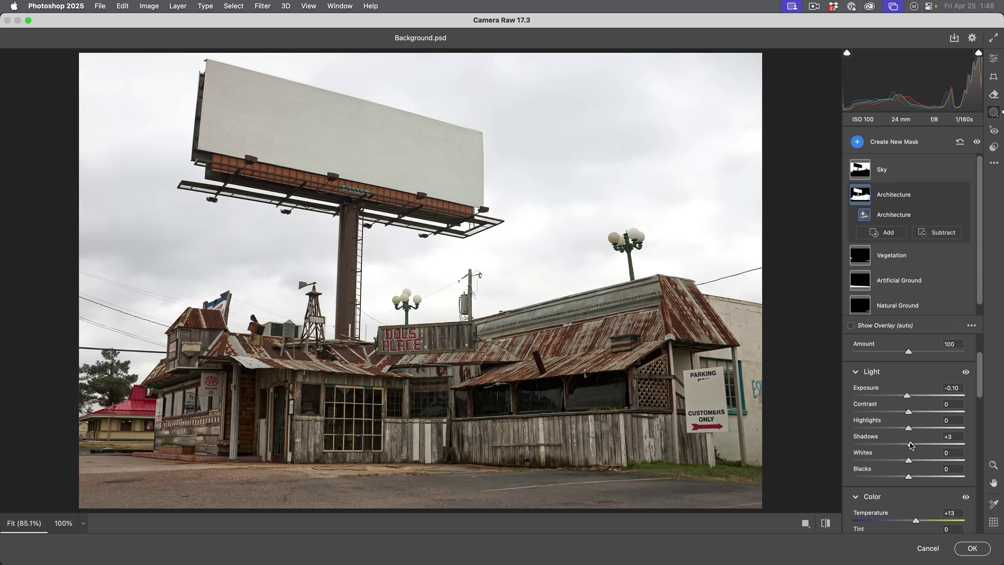
left_click_drag(910, 446, 925, 445)
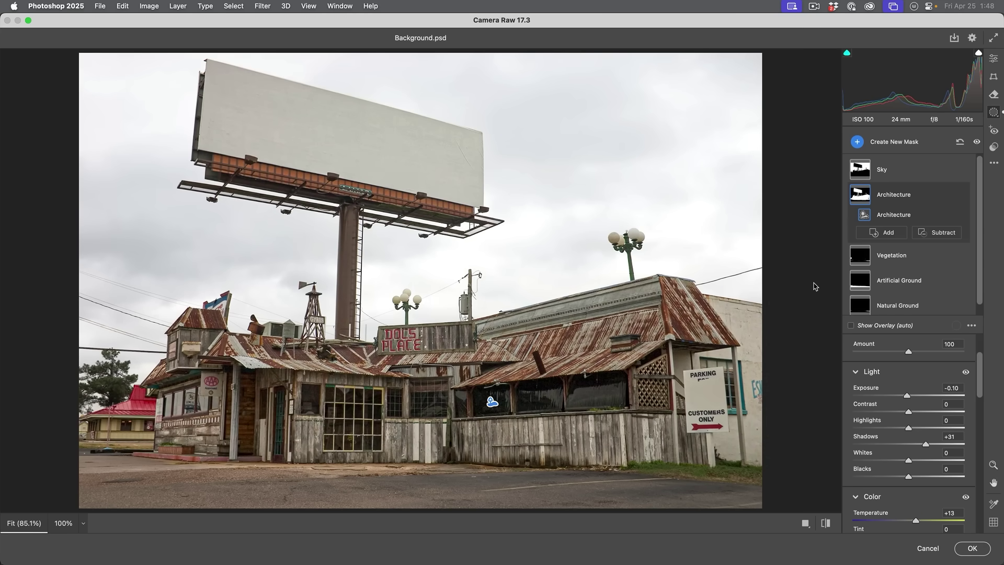
key("super+z")
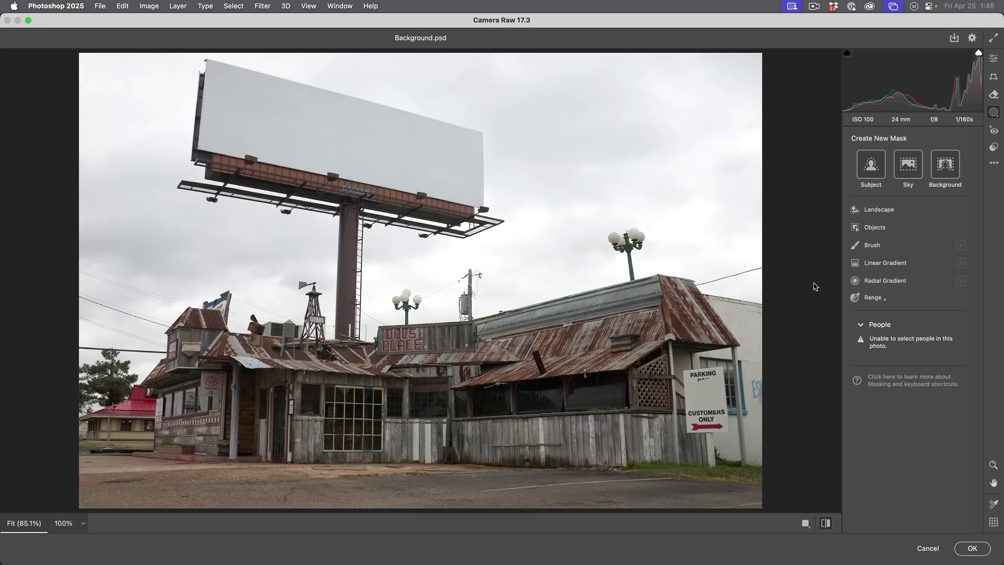
Step: Give the Sky mask Exposure -1.30, Highlights -77, Temperature -34 and Saturation -36
key("super+shift+z")
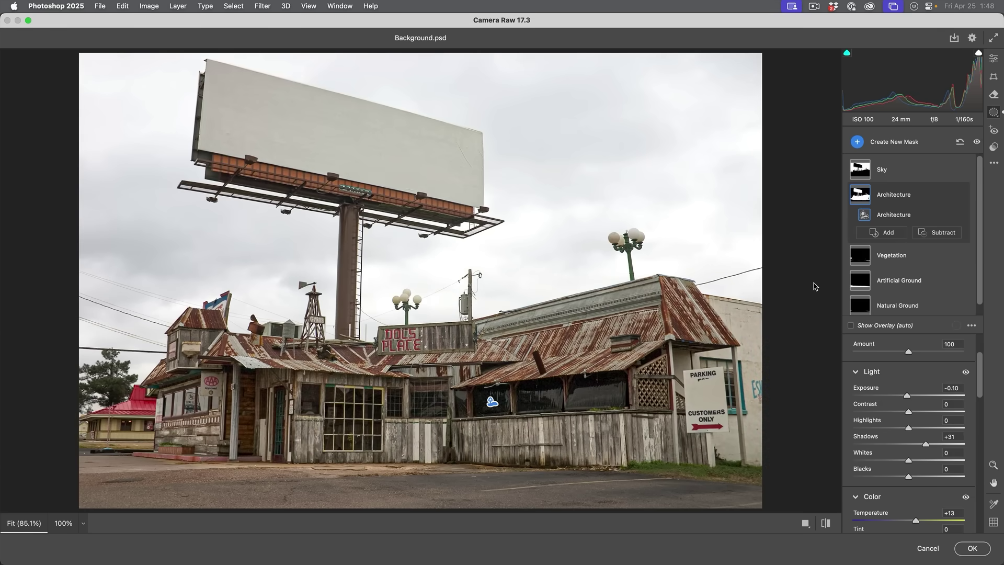
left_click(894, 172)
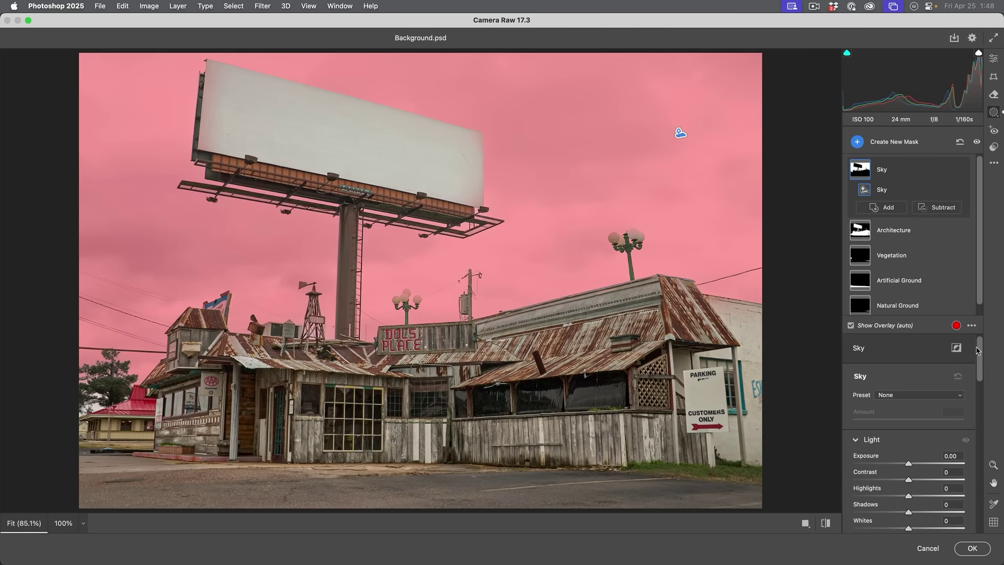
left_click_drag(981, 348, 981, 366)
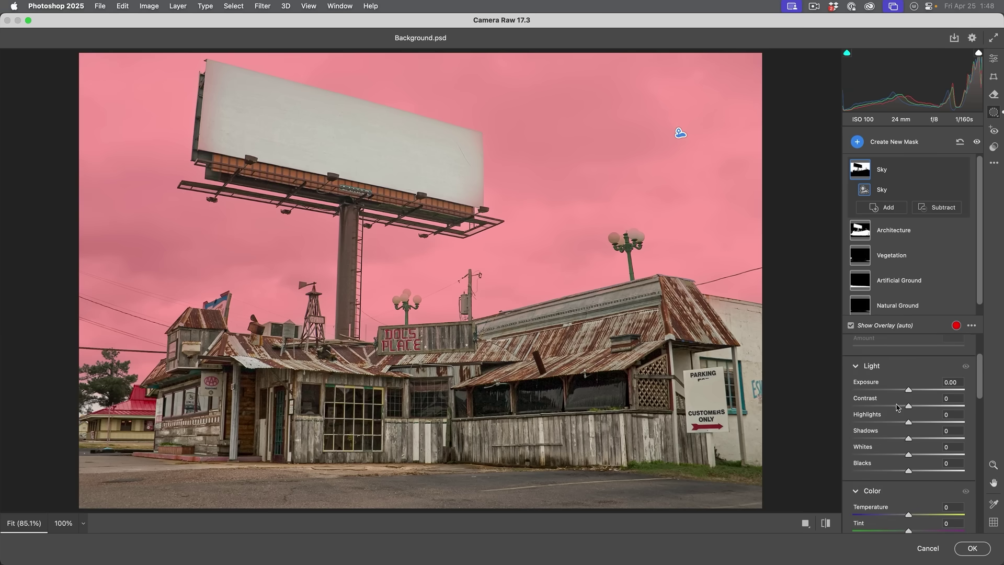
left_click_drag(908, 390, 865, 421)
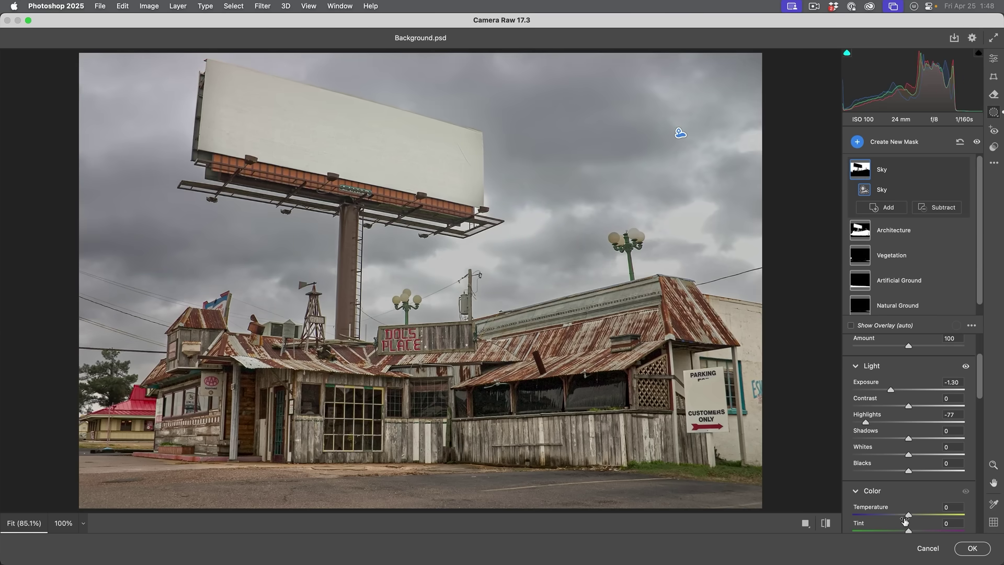
left_click_drag(908, 518, 889, 517)
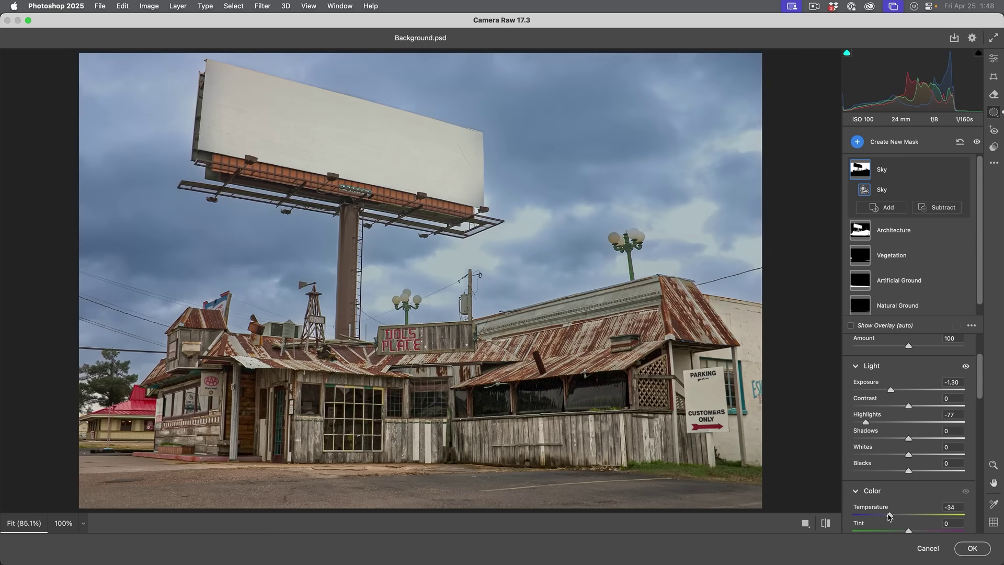
left_click_drag(979, 391, 982, 408)
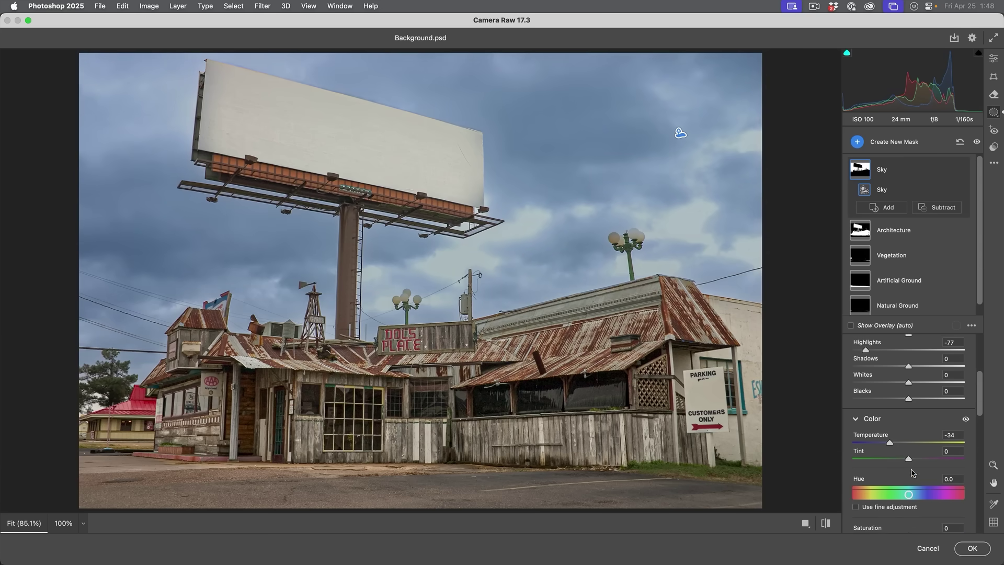
scroll(911, 474, "down", 3)
left_click_drag(910, 503, 891, 503)
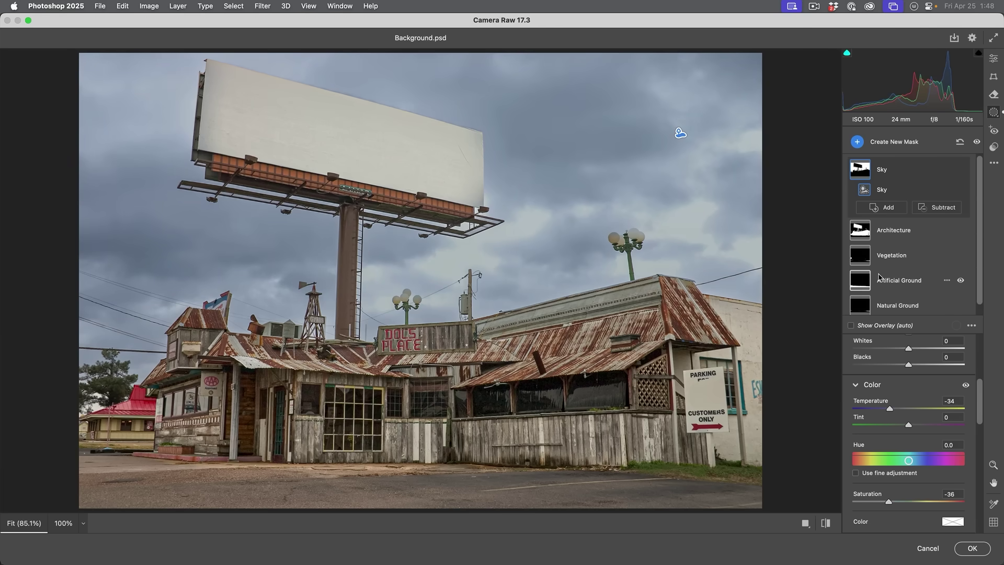
Step: Set the Artificial Ground mask to Highlights -64 and Exposure -0.55, then apply the Camera Raw edits
left_click(879, 281)
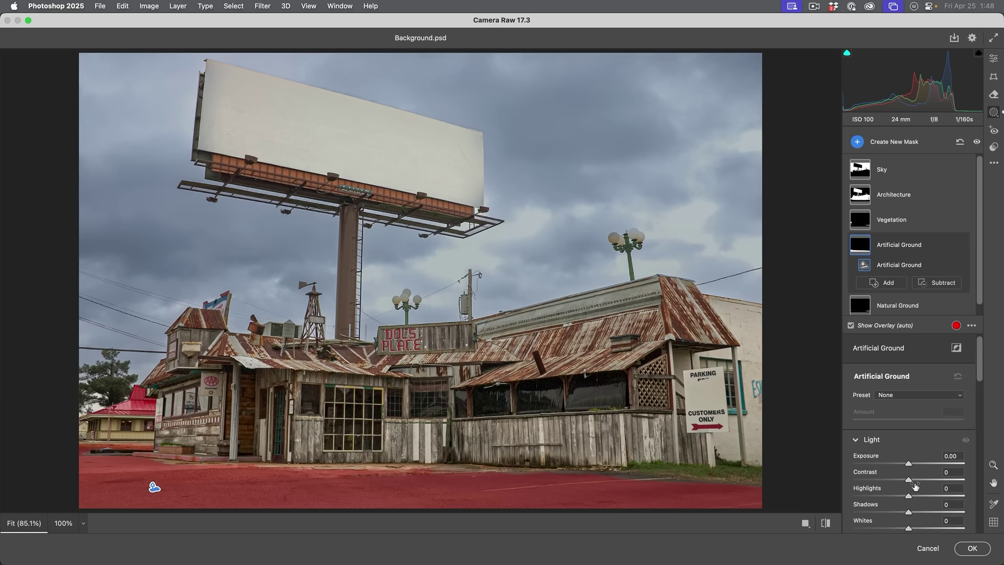
left_click_drag(909, 498, 873, 497)
left_click_drag(909, 464, 901, 465)
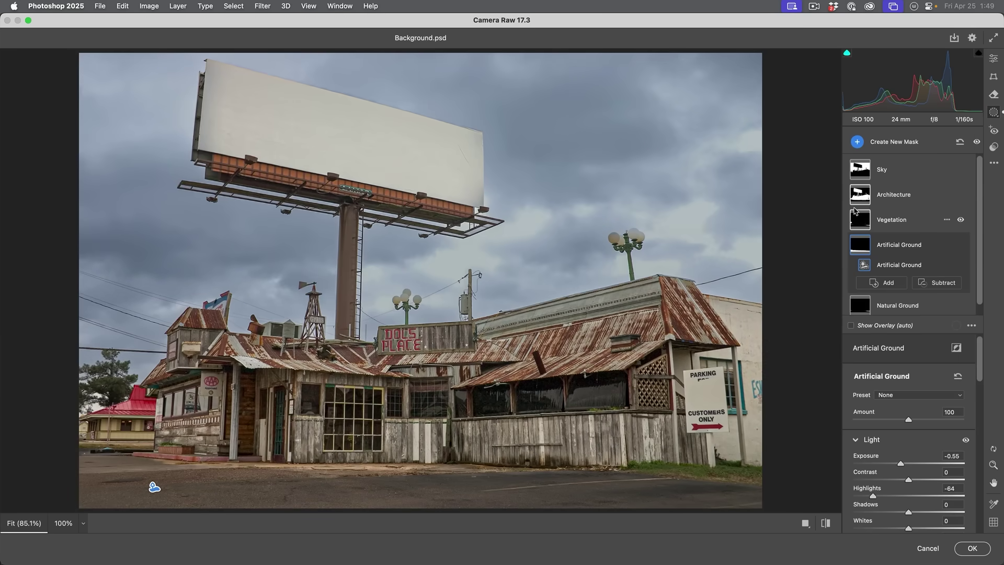
mouse_move(852, 255)
left_click(927, 547)
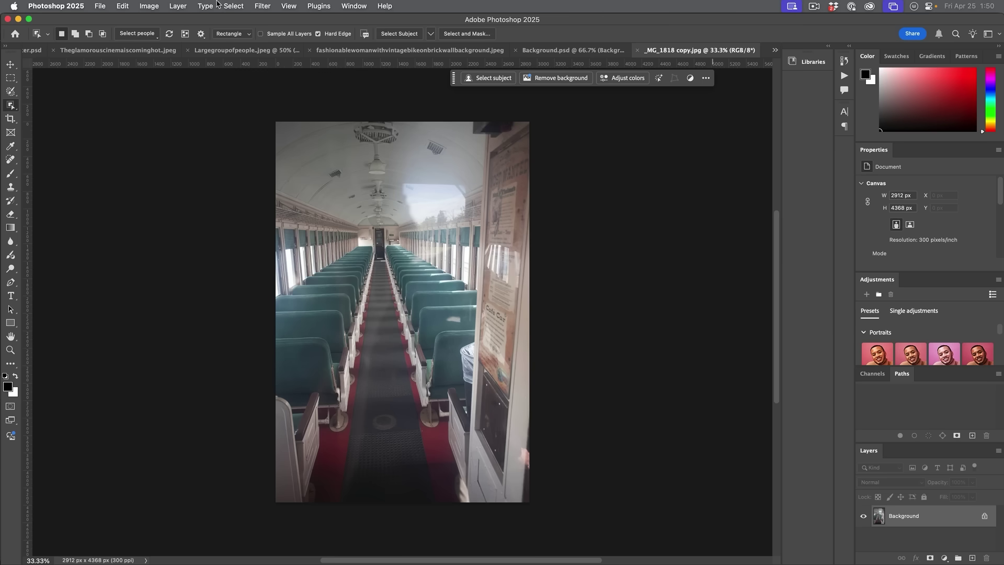
Step: Open the Camera Raw Filter on _MG_1818 copy.jpg
left_click(264, 5)
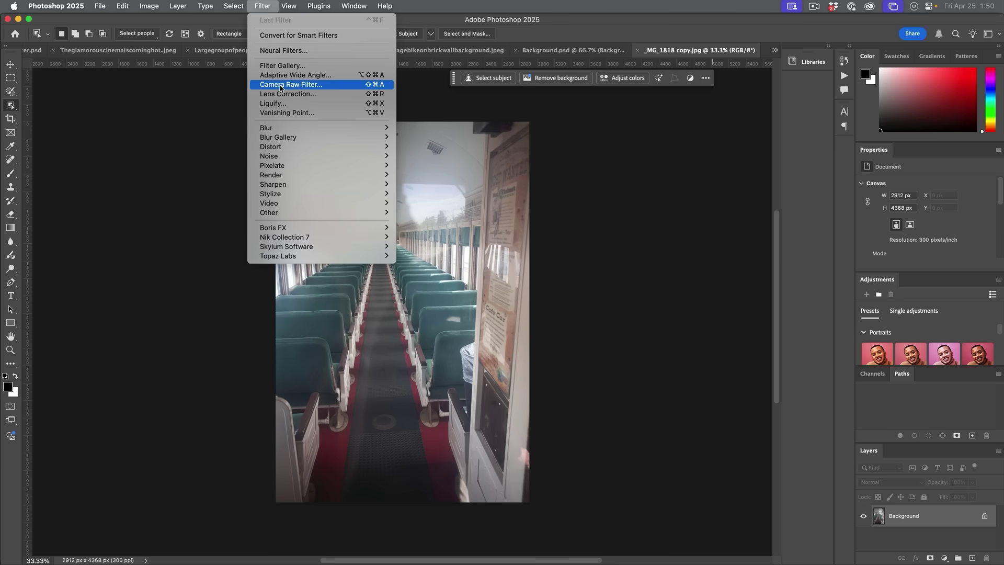
left_click(281, 85)
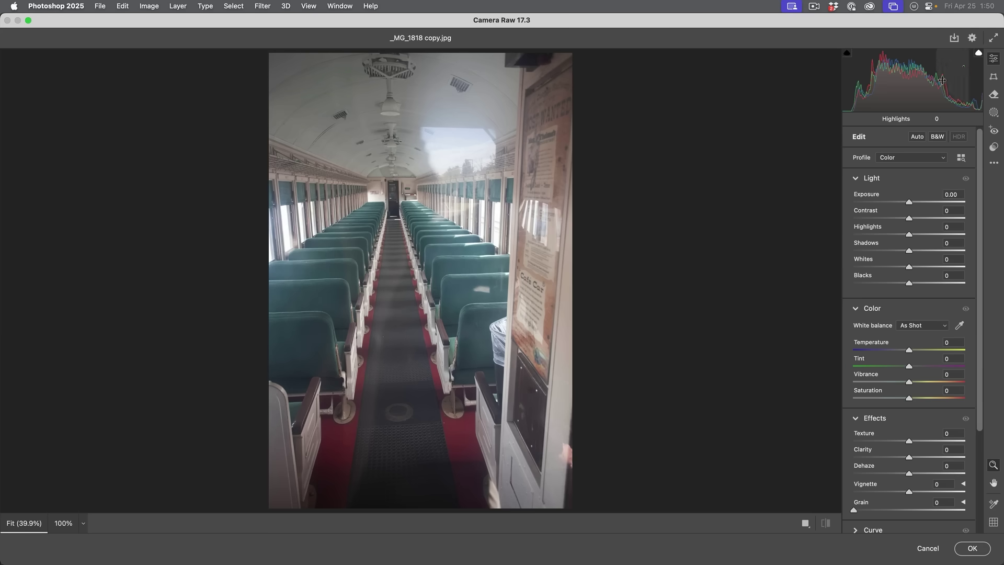
Step: Enable Reflections removal in Camera Raw's Remove panel and lower the Reflections slider
left_click(994, 94)
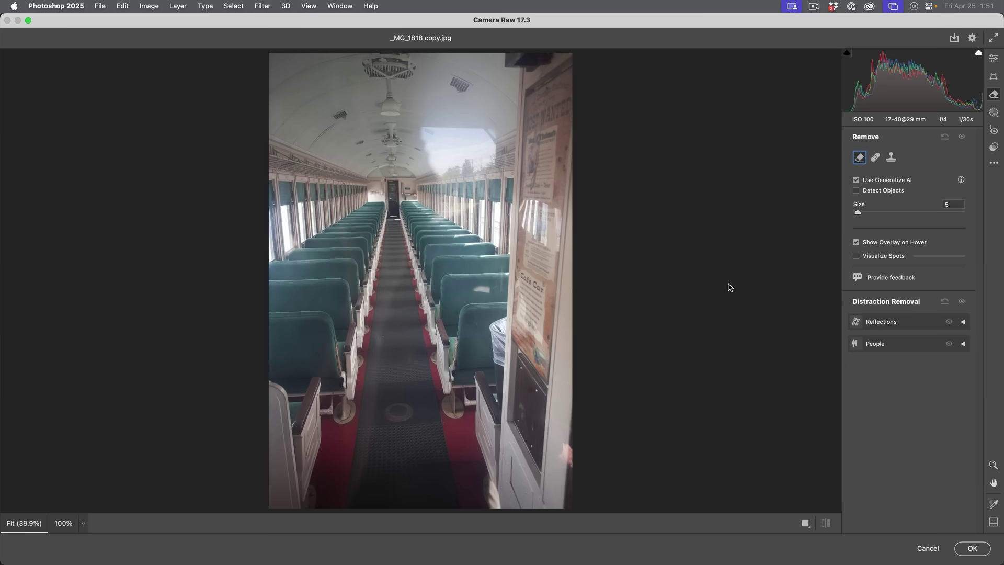
left_click(963, 322)
left_click(856, 338)
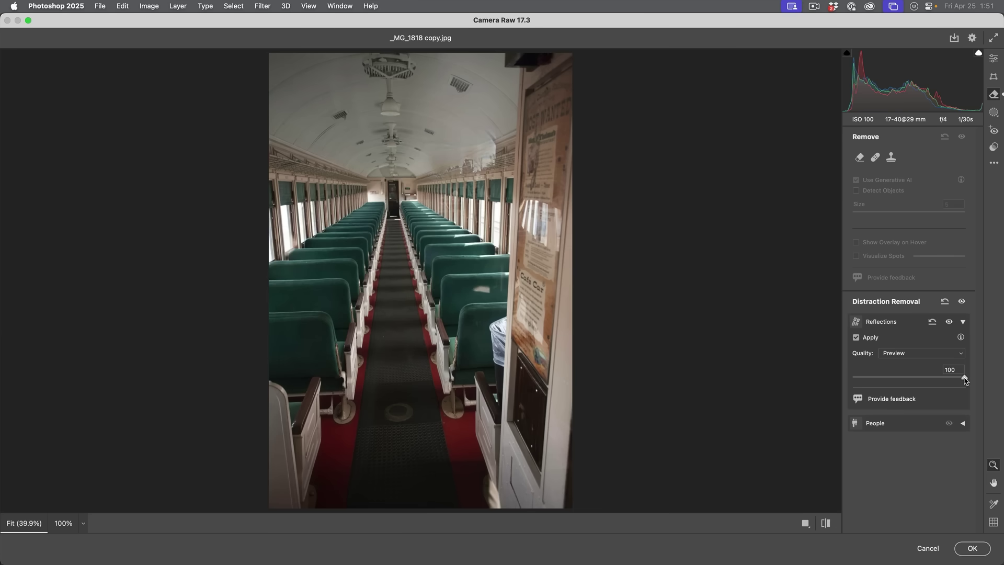
left_click_drag(965, 379, 910, 378)
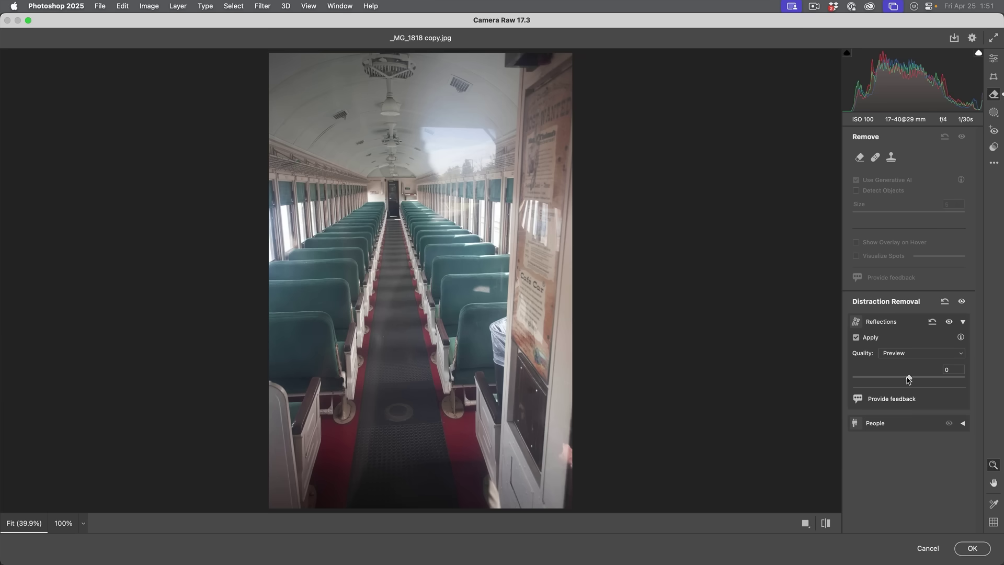
left_click_drag(909, 378, 851, 379)
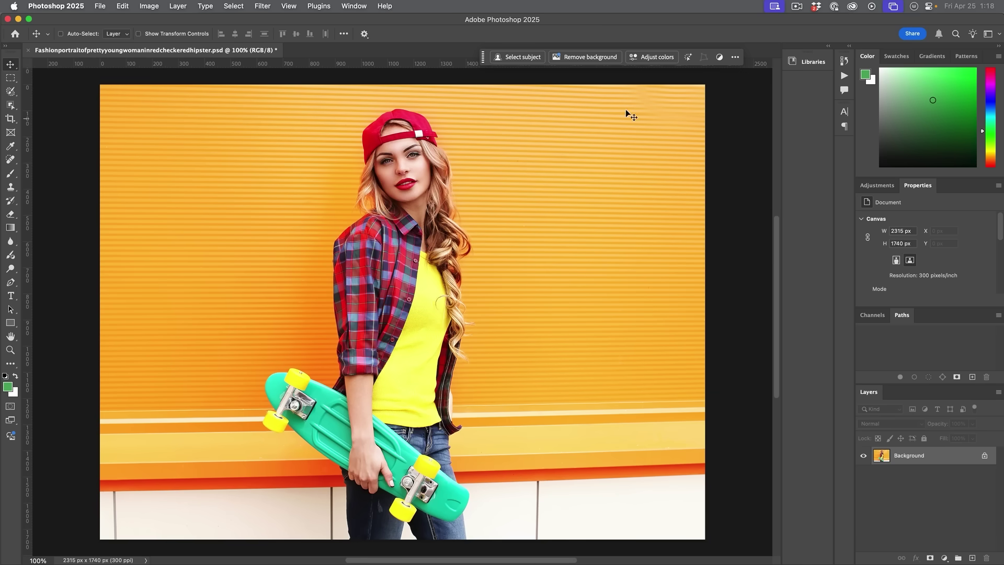
left_click(652, 59)
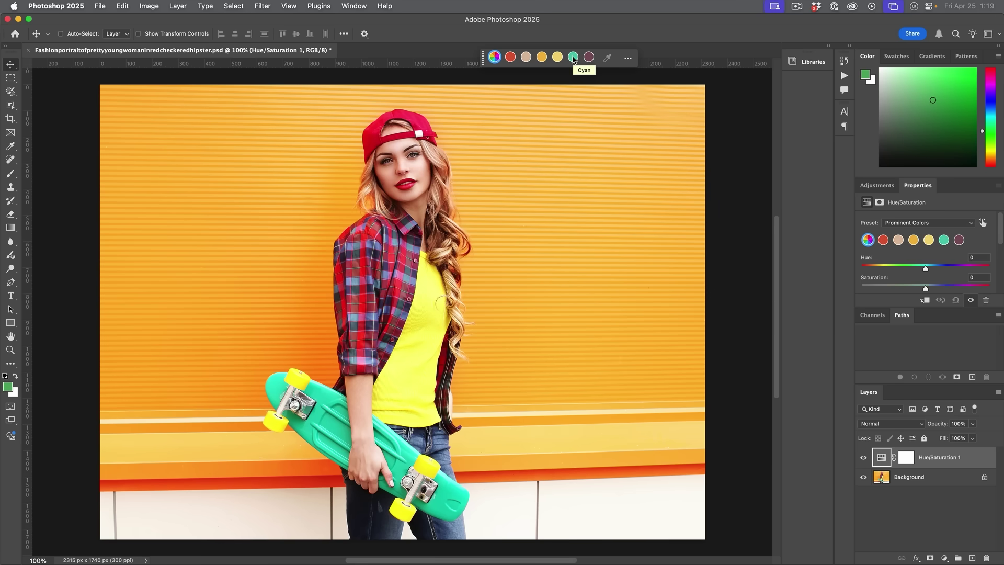
Step: Recolour the skateboard's cyan range to Hue -180, Saturation -32 and Lightness -32
left_click(573, 57)
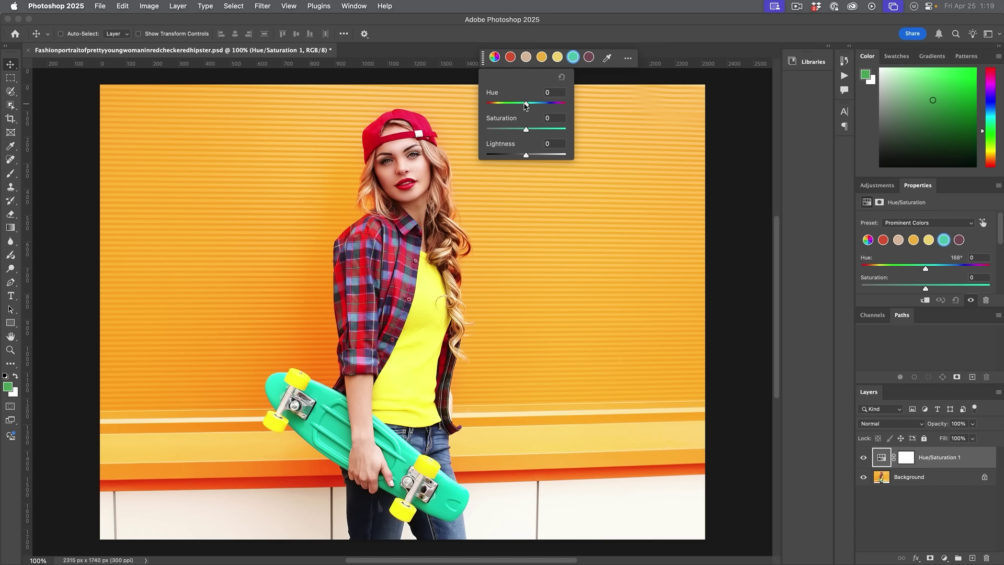
left_click_drag(526, 104, 487, 104)
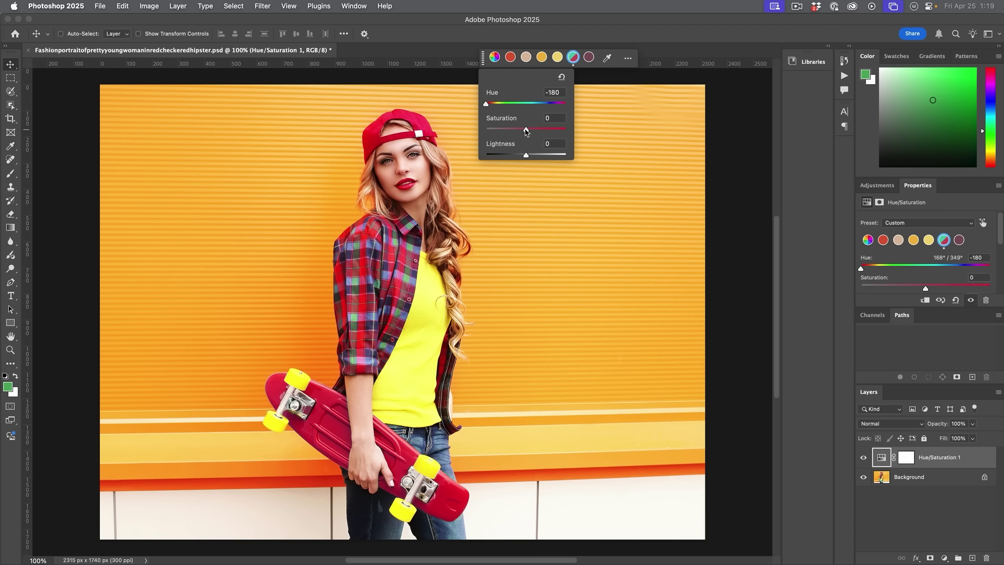
mouse_move(526, 131)
left_mouse_down()
mouse_move(547, 135)
mouse_move(486, 131)
mouse_move(513, 133)
left_mouse_up()
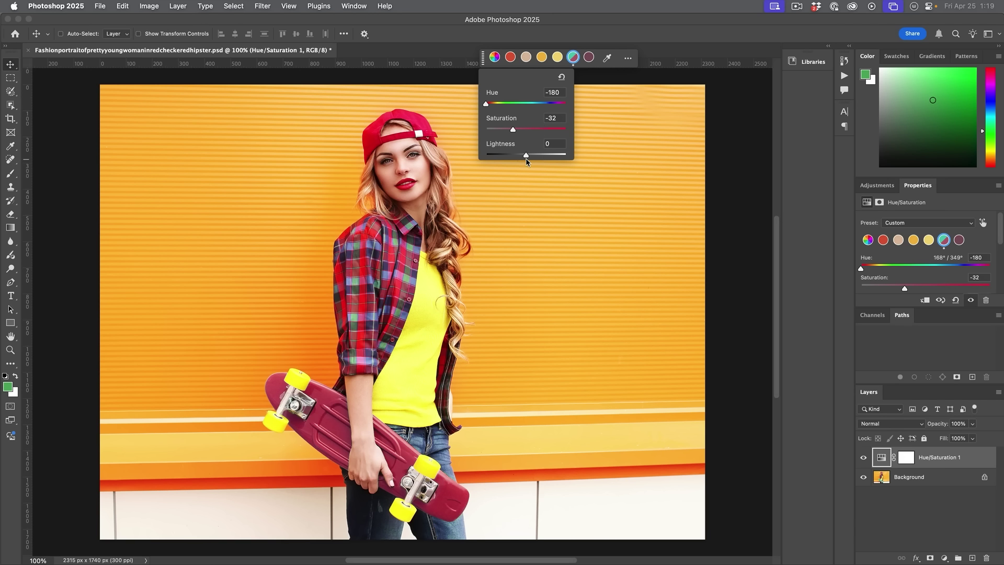
mouse_move(527, 158)
left_mouse_down()
mouse_move(513, 158)
mouse_move(544, 158)
mouse_move(513, 156)
left_mouse_up()
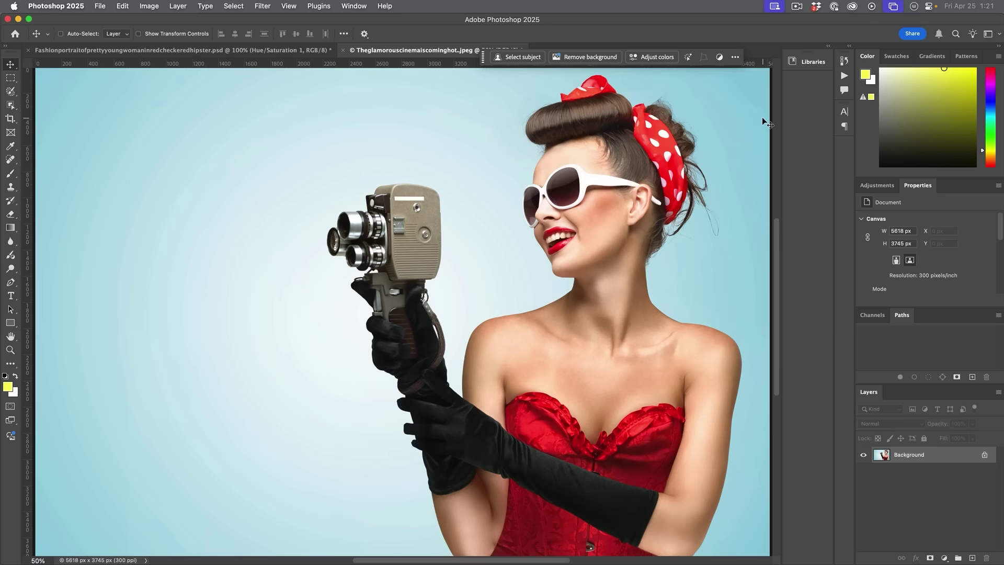
Step: Add a Hue/Saturation adjustment on the red range and sample the corset's red with the eyedropper
left_click(657, 58)
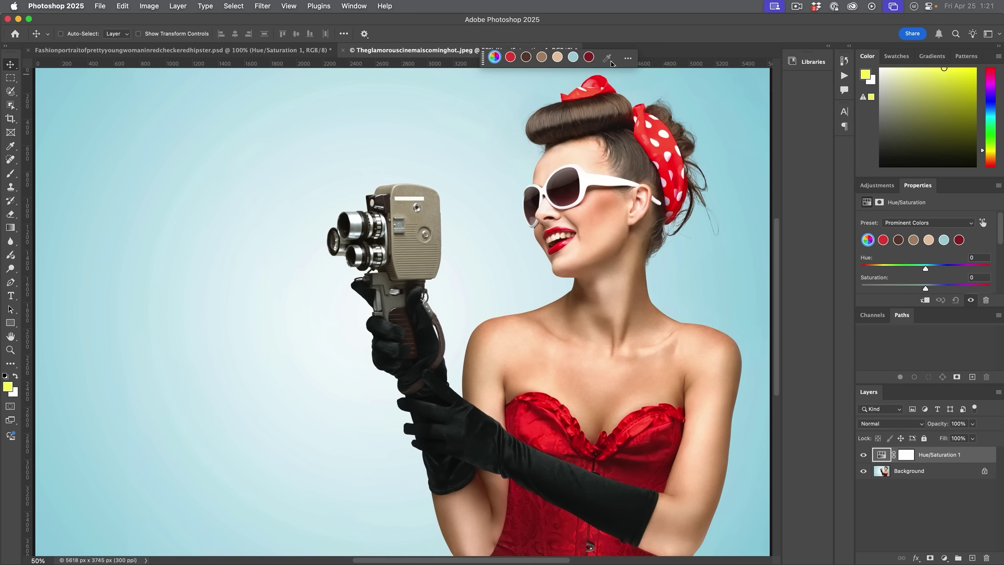
left_click(511, 57)
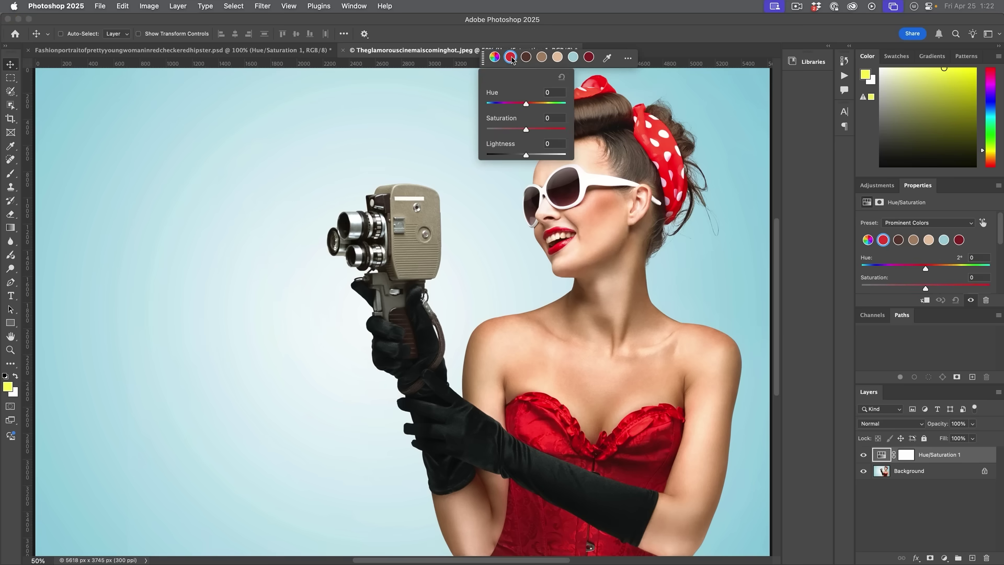
left_click(608, 59)
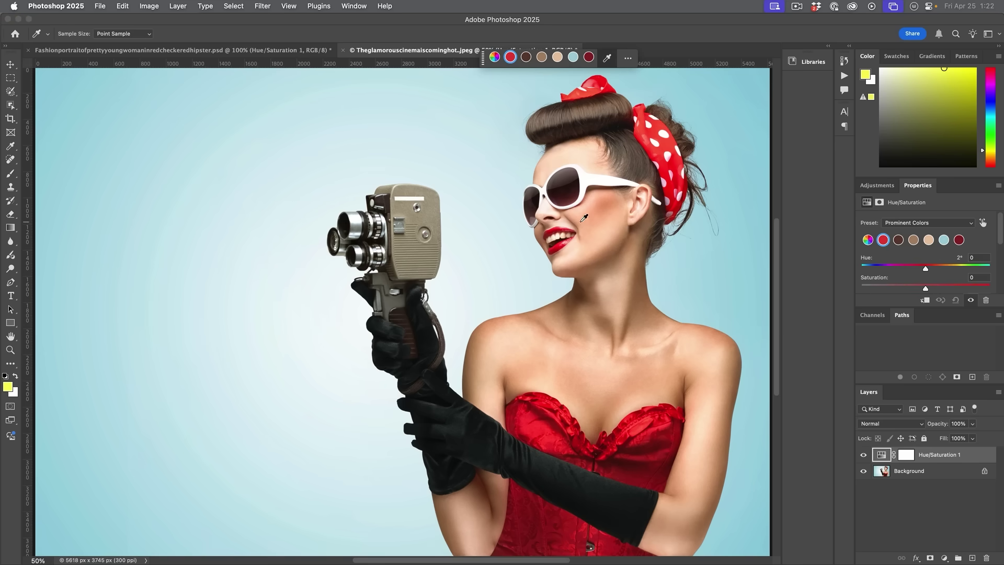
mouse_move(545, 424)
left_mouse_down()
mouse_move(533, 510)
mouse_move(545, 419)
mouse_move(535, 455)
mouse_move(569, 511)
left_mouse_up()
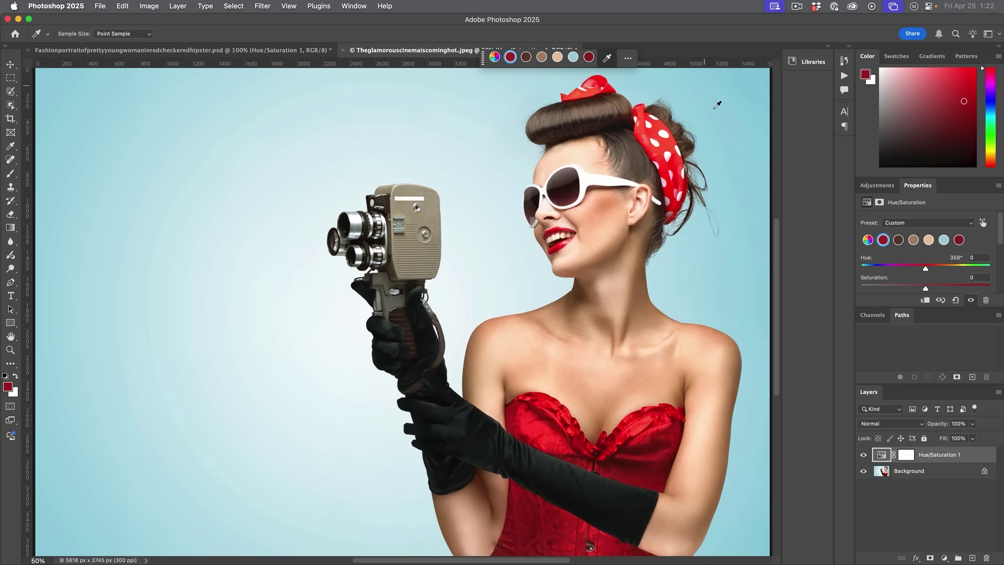
Step: Shift the red range's Hue to -117 so the corset, lips and headband turn blue
left_click(512, 56)
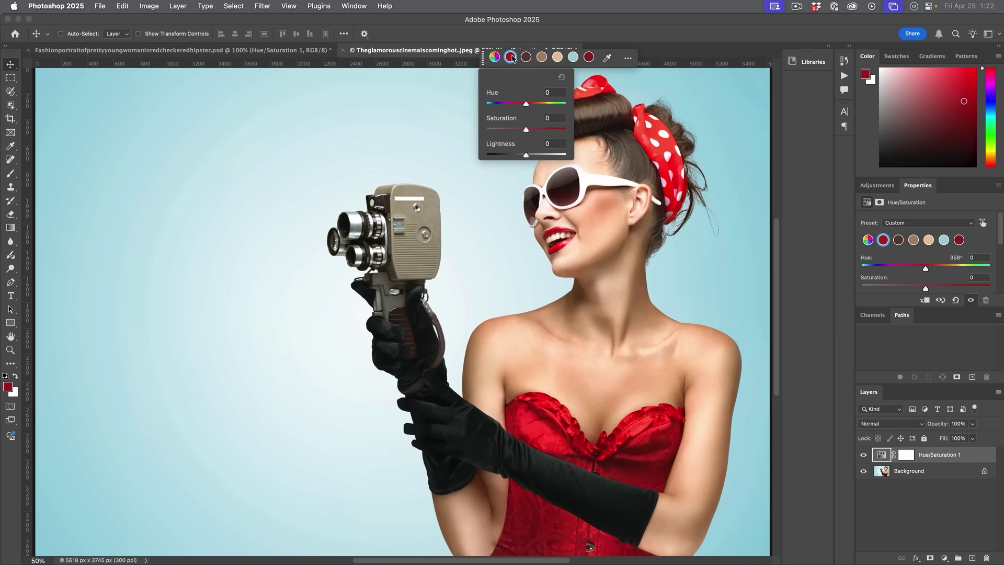
left_click_drag(524, 104, 496, 104)
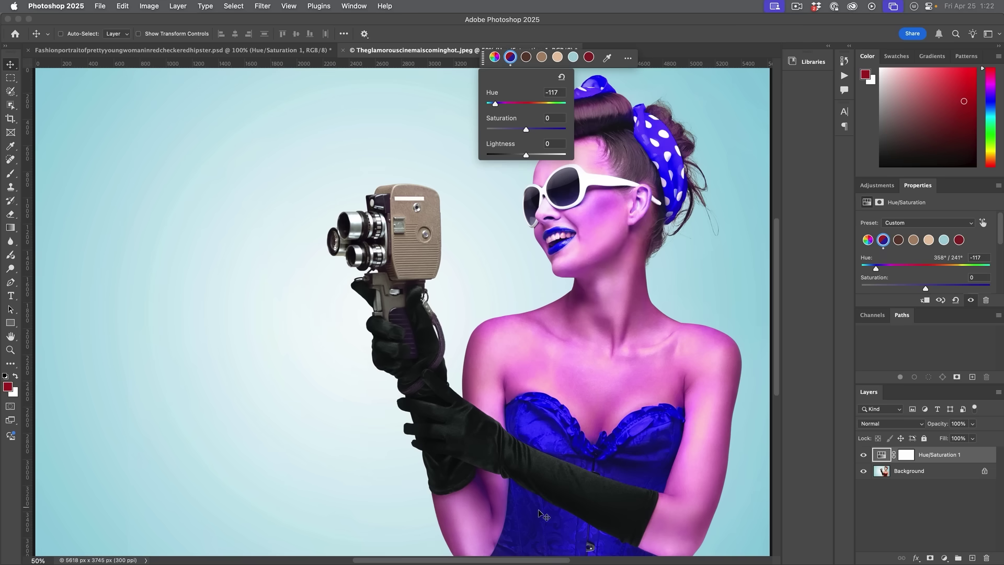
left_click(710, 254)
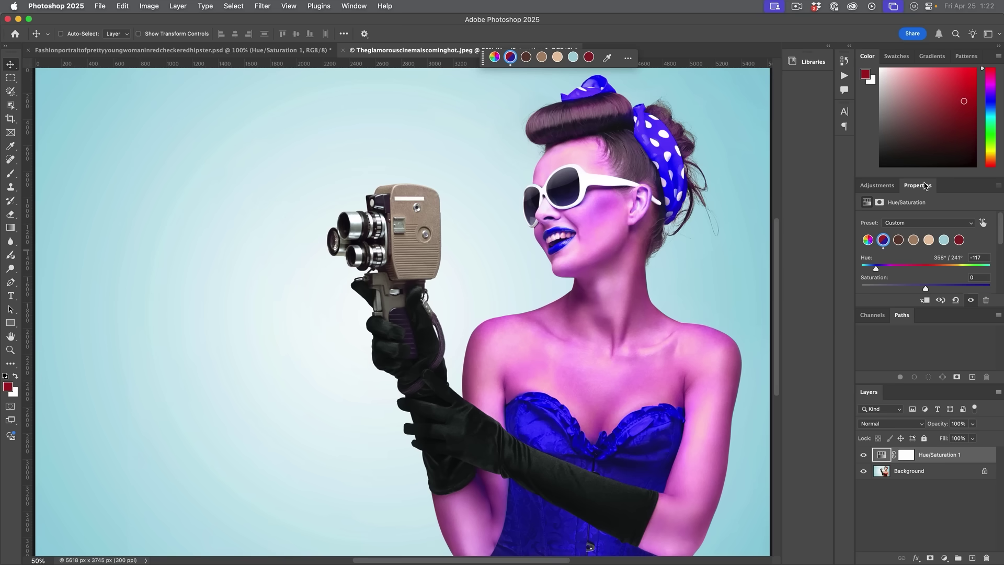
Step: Float and enlarge the Properties panel, then tighten the red colour-range sliders to exclude skin tones
left_click_drag(924, 187, 170, 107)
left_click_drag(293, 293, 291, 360)
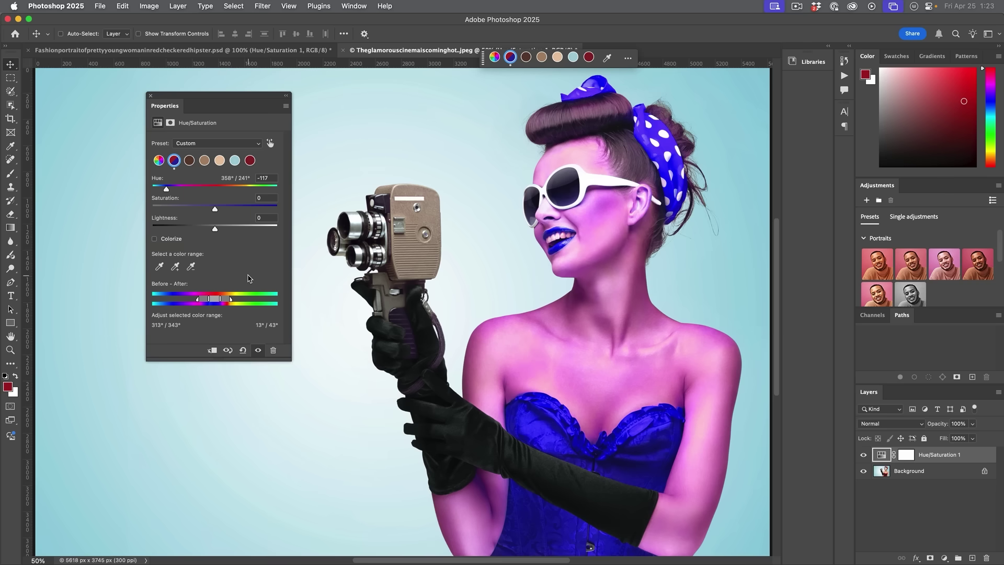
left_click_drag(209, 298, 193, 299)
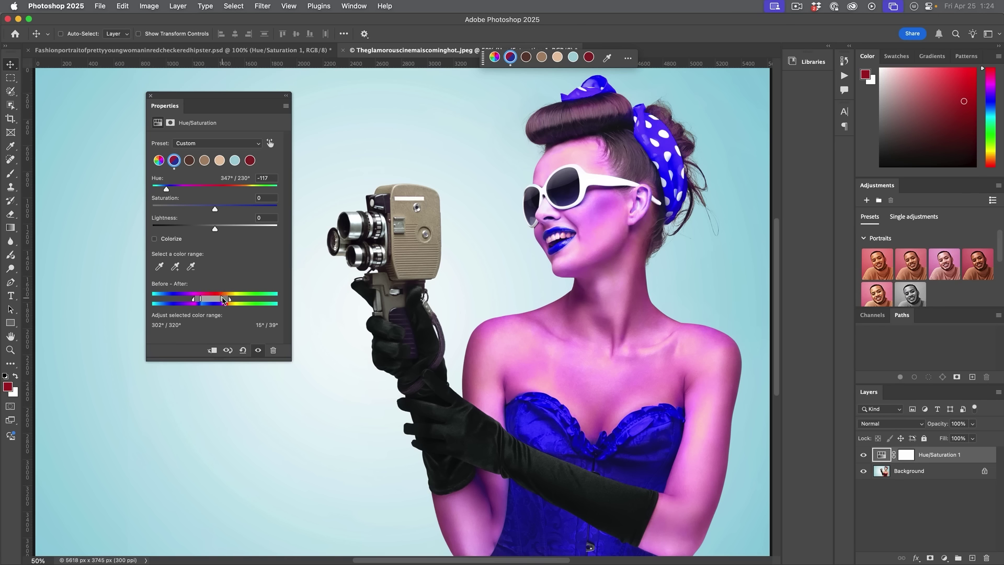
left_click_drag(221, 301, 218, 301)
left_click_drag(229, 302, 222, 301)
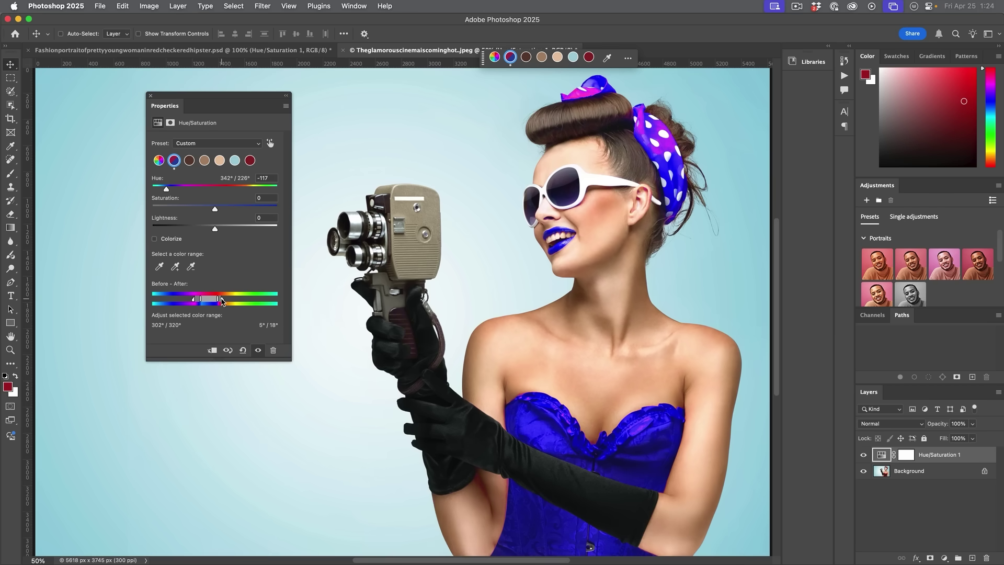
left_click_drag(222, 302, 220, 302)
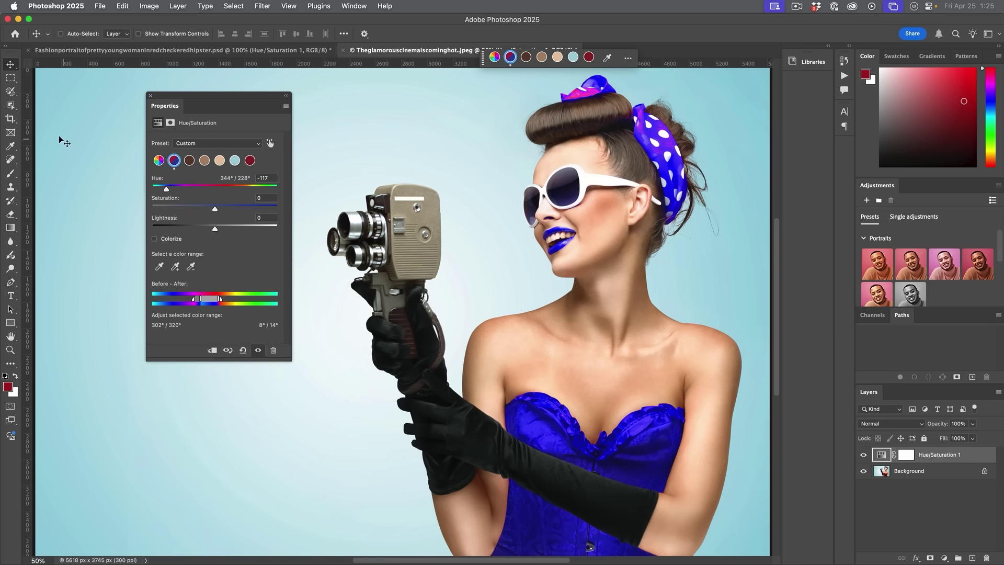
left_click(10, 174)
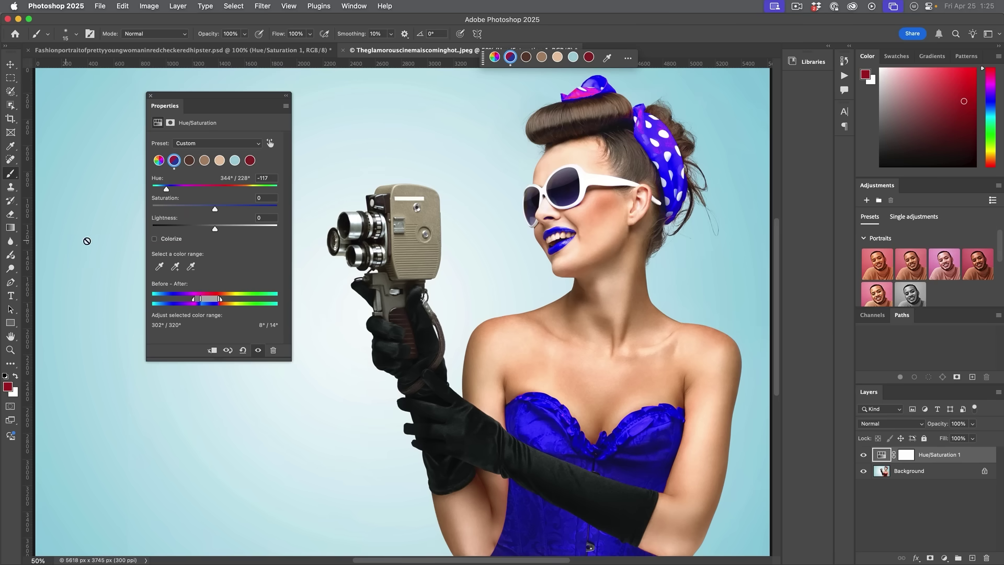
Step: Paint black on the Hue/Saturation mask with a 500px brush over the lips and headband
left_click(903, 456)
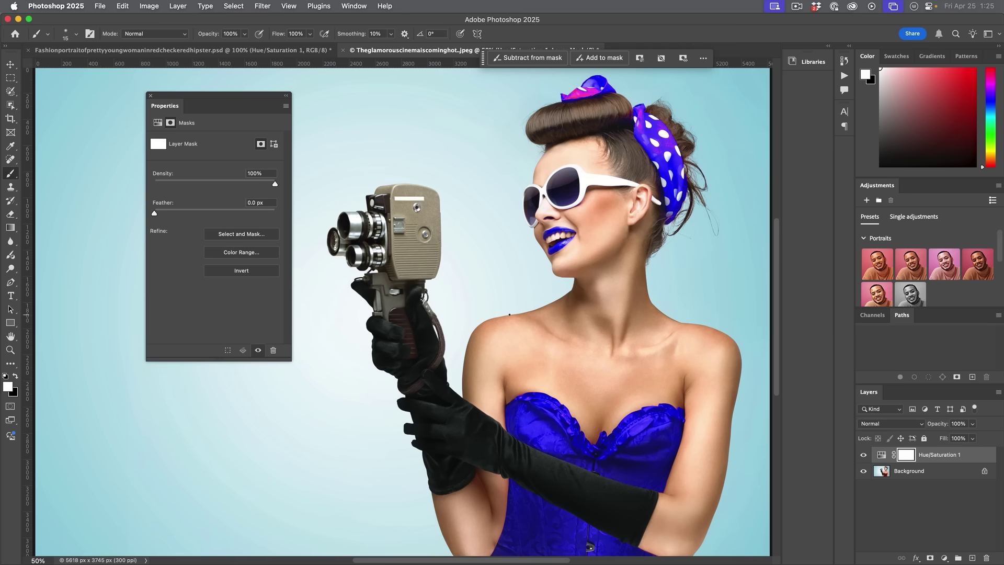
key("x")
left_click_drag(581, 233, 571, 235)
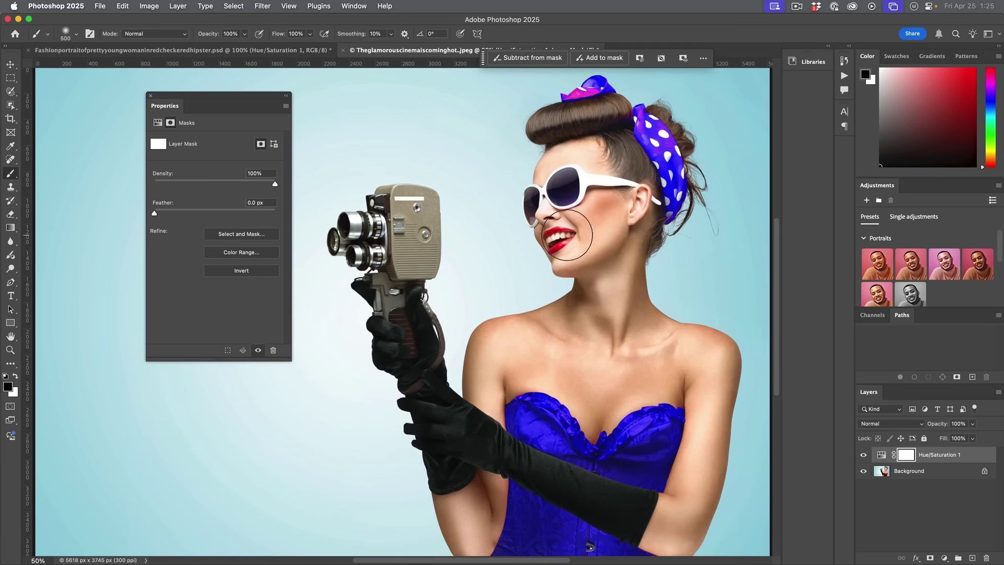
mouse_move(645, 165)
left_mouse_down()
mouse_move(581, 90)
mouse_move(549, 84)
mouse_move(626, 88)
mouse_move(679, 152)
mouse_move(696, 221)
mouse_move(665, 197)
left_mouse_up()
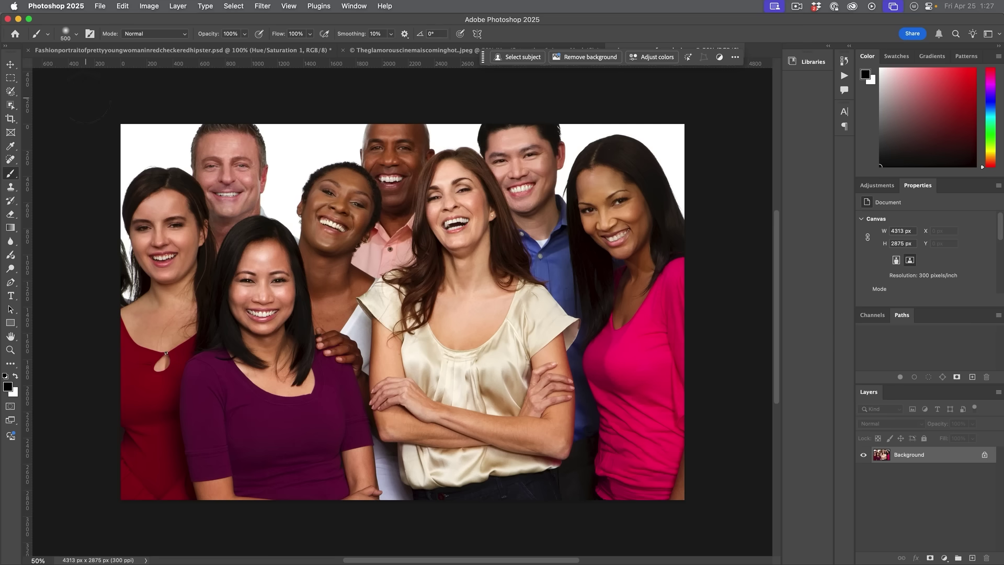
left_click(10, 105)
Step: Use Select people for all eight people, limited to Upper clothes and Dress, and apply
left_click(47, 104)
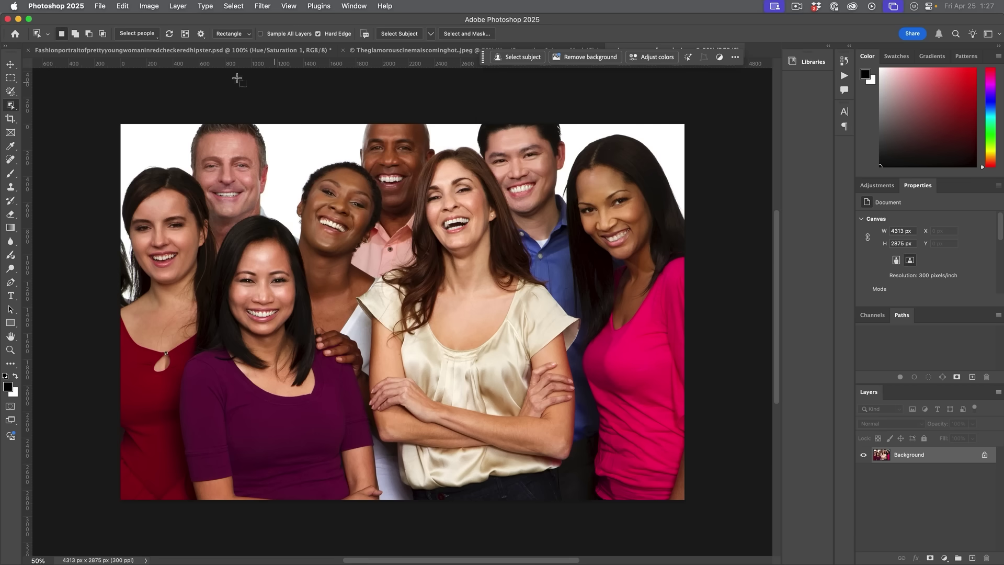
left_click(155, 37)
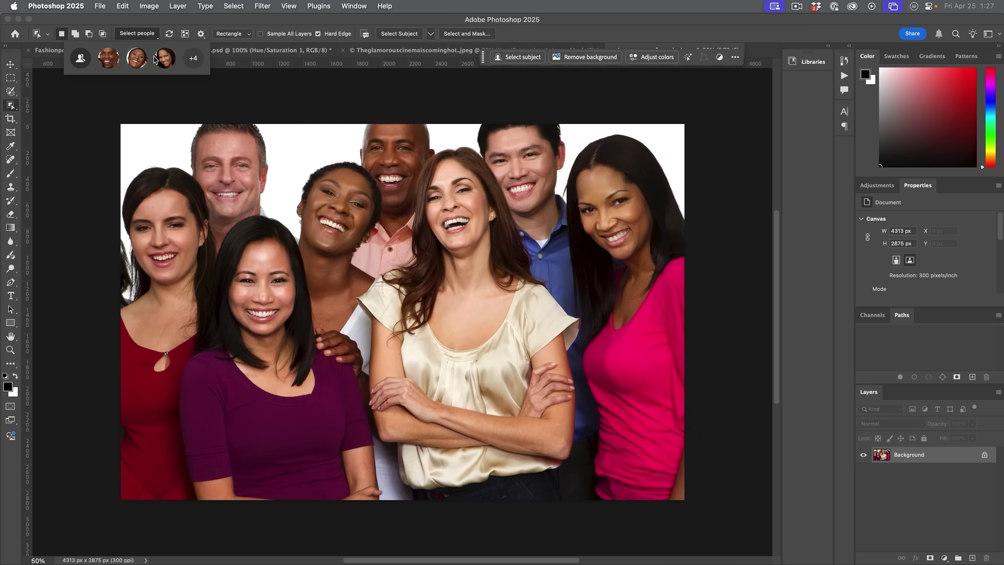
left_click(81, 59)
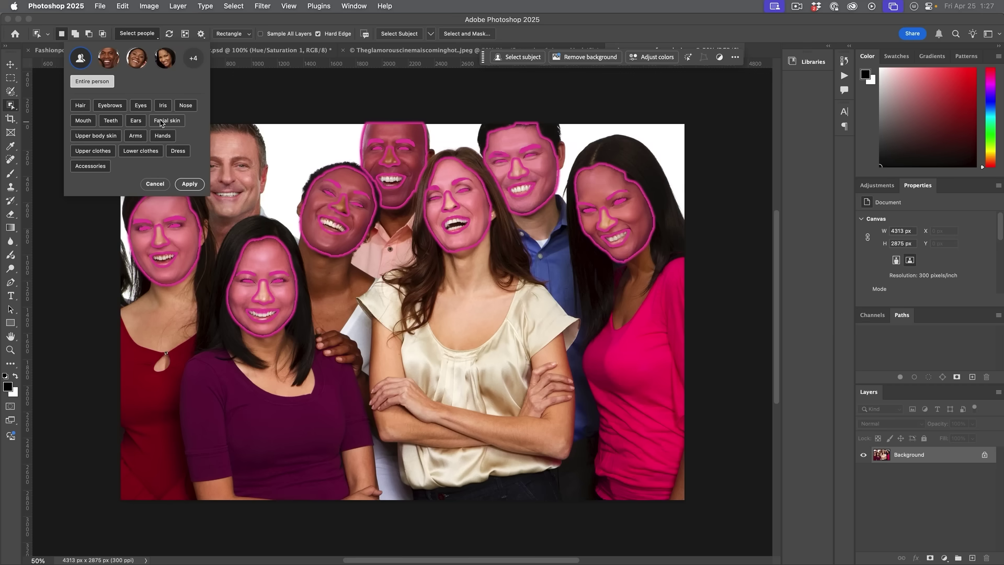
left_click(107, 61)
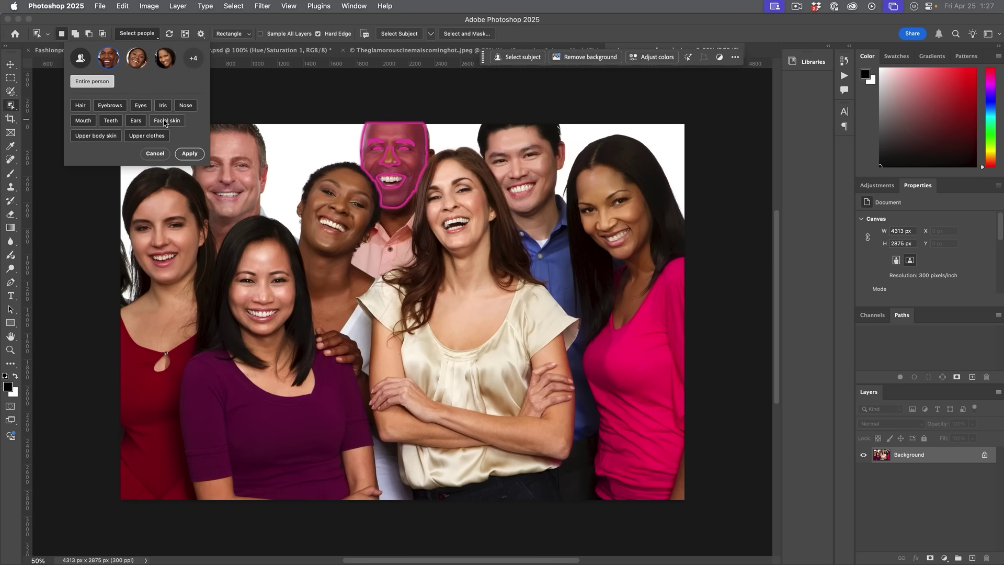
left_click(80, 58)
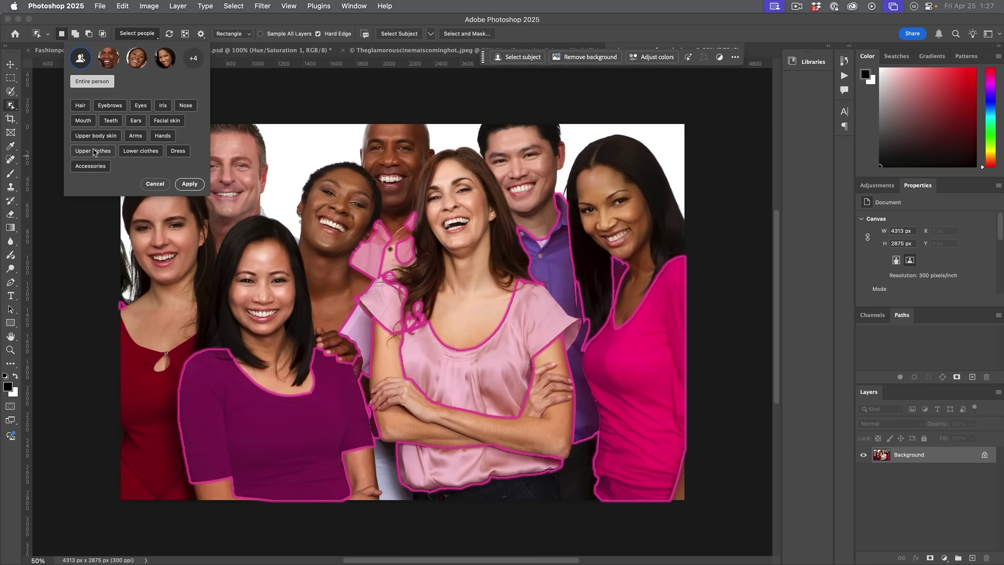
left_click(94, 151)
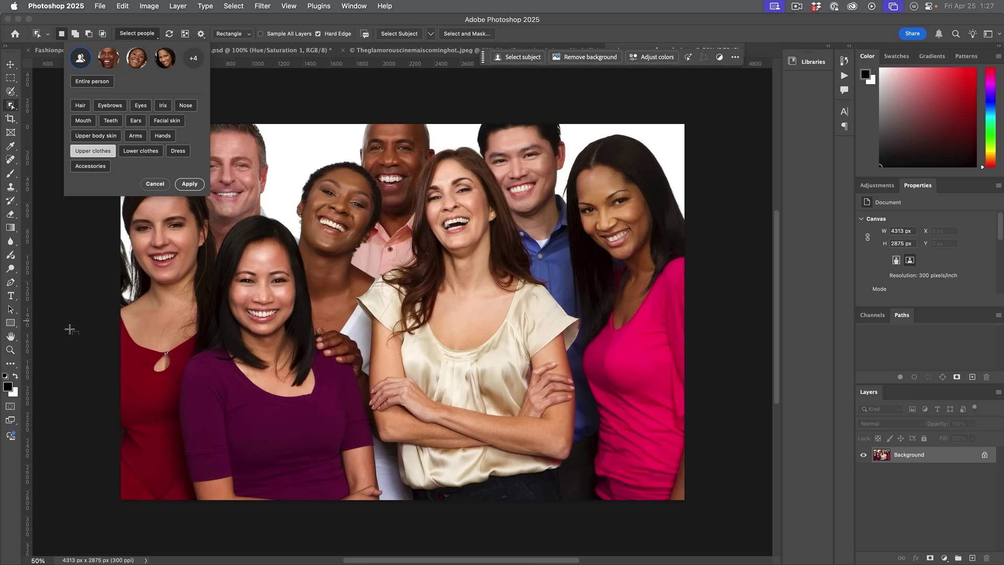
left_click(175, 152)
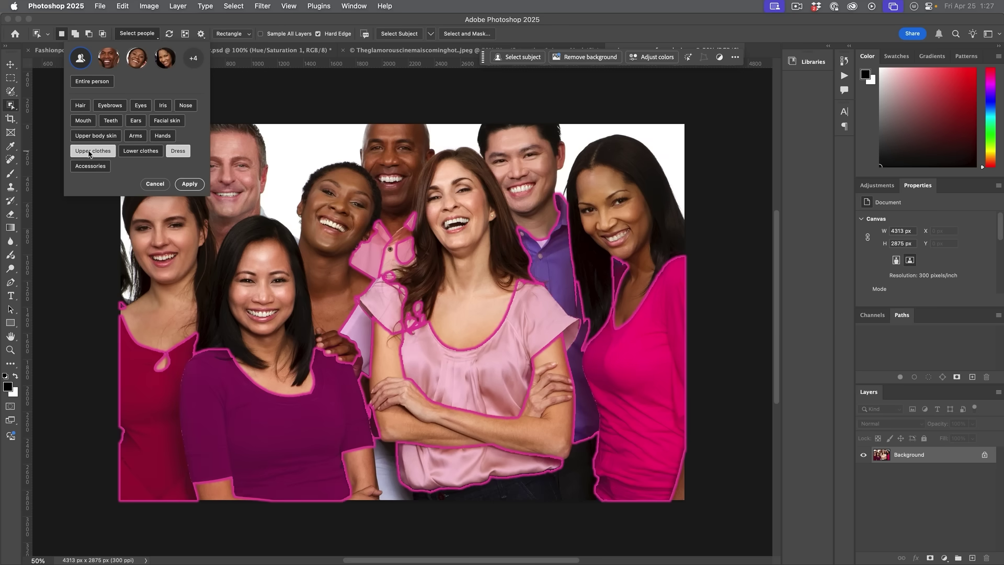
left_click(189, 184)
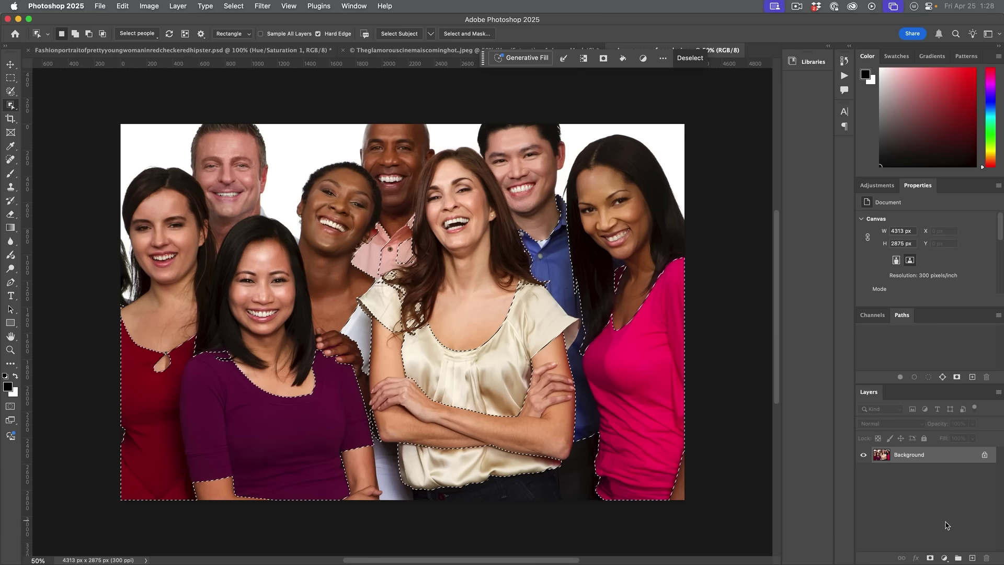
Step: Add a colorized Hue/Saturation adjustment: Hue 99, Saturation 29, Lightness -17
left_click(945, 558)
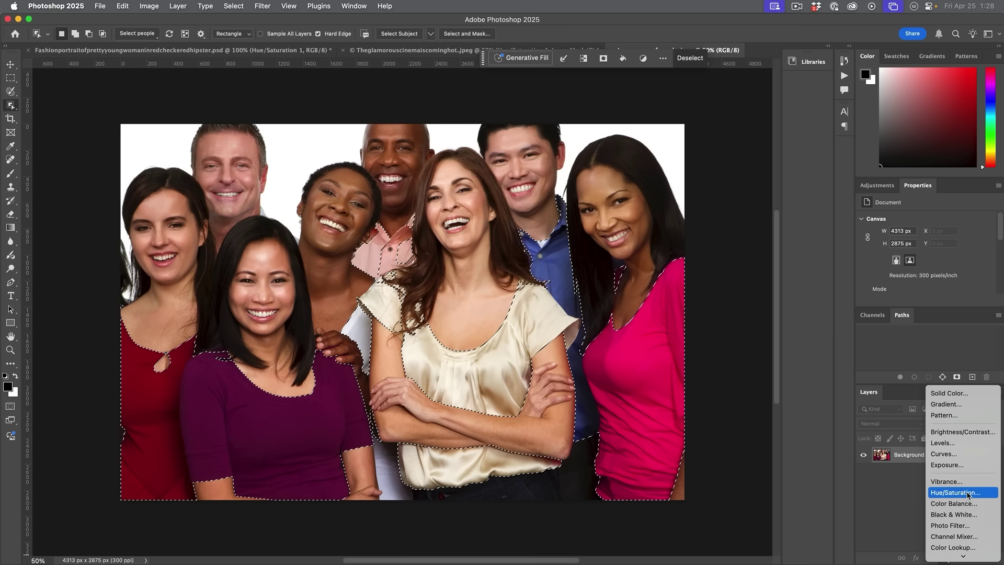
left_click(956, 492)
left_click(699, 261)
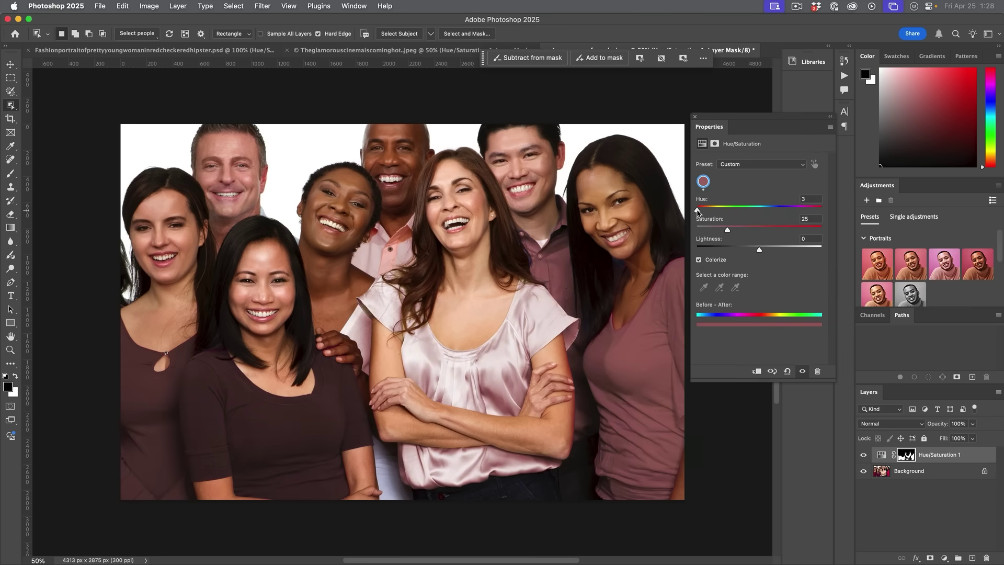
left_click_drag(697, 211, 750, 252)
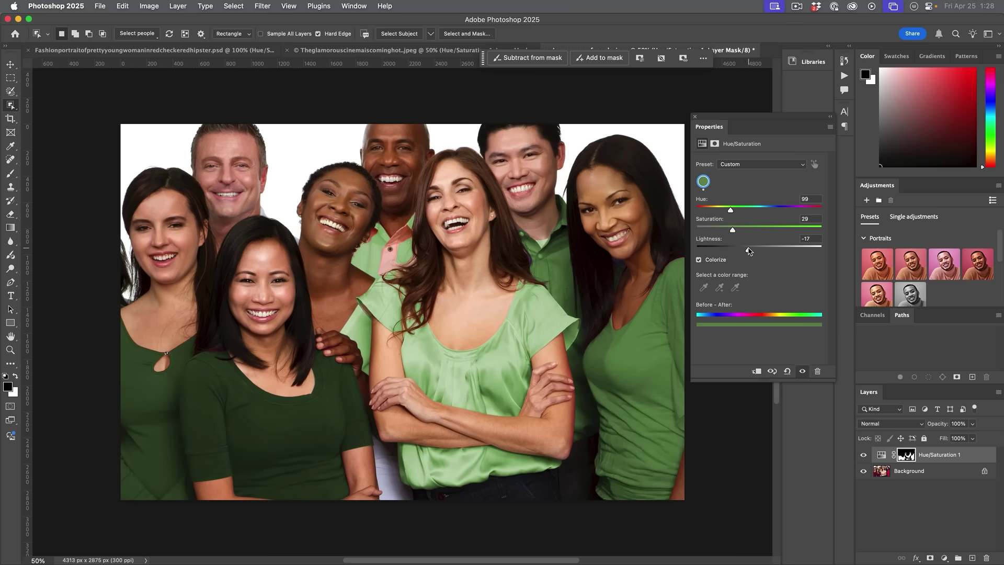
Step: Paint white on the adjustment mask with a smaller brush to turn the pink collar green
key("q")
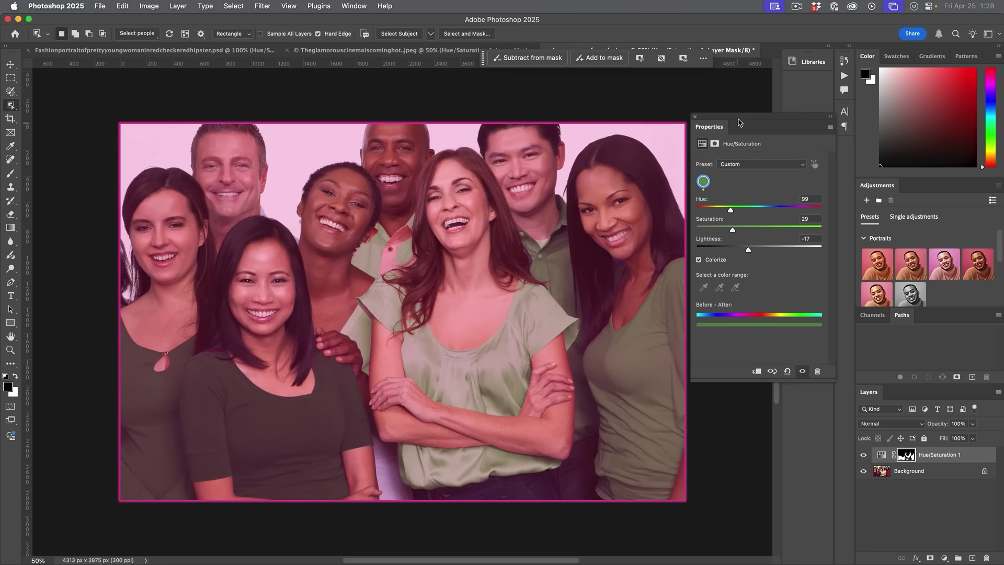
key("q")
key("b")
key("x")
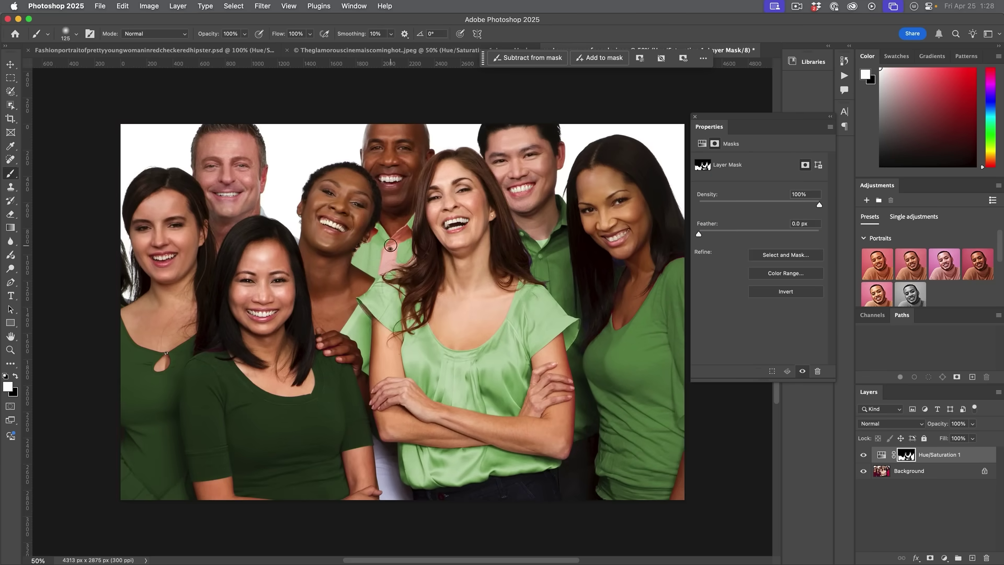
key("bracketleft")
key("bracketleft")
mouse_move(390, 245)
left_mouse_down()
mouse_move(386, 267)
mouse_move(407, 230)
left_mouse_up()
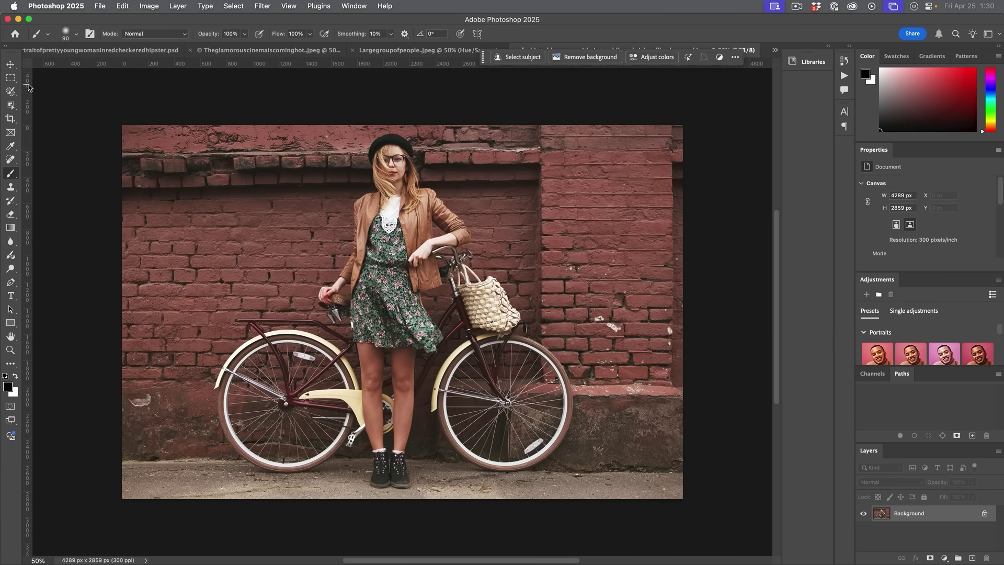
Step: Select the woman and bicycle with Object Selection's Cloud Select Subject and enter Select and Mask
left_click(11, 106)
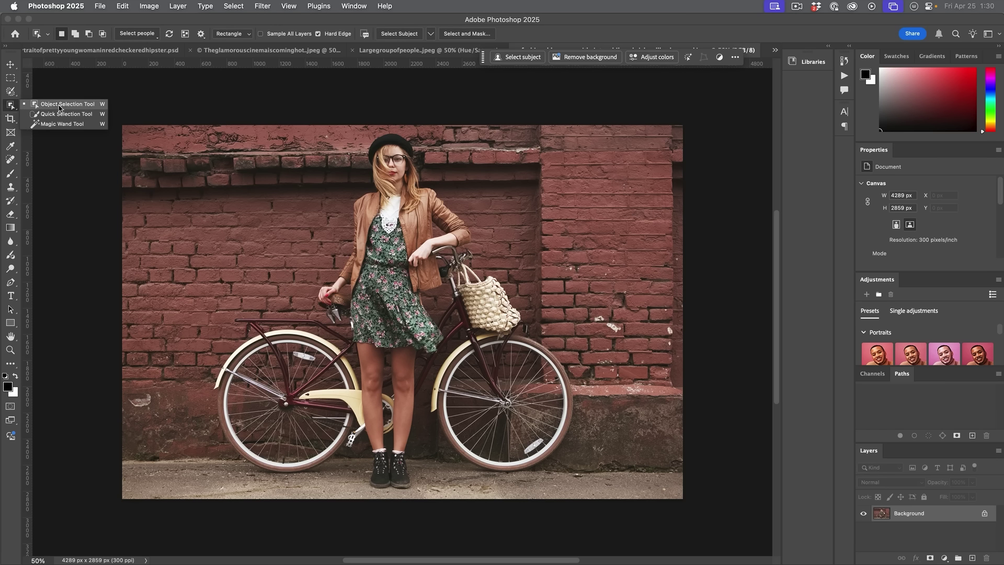
left_click(58, 104)
left_click(431, 33)
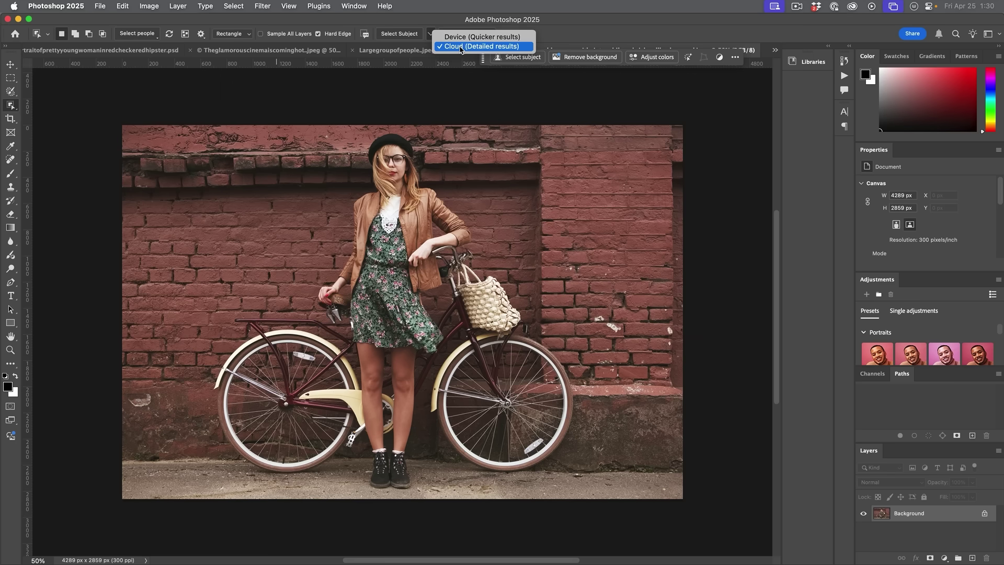
left_click(407, 35)
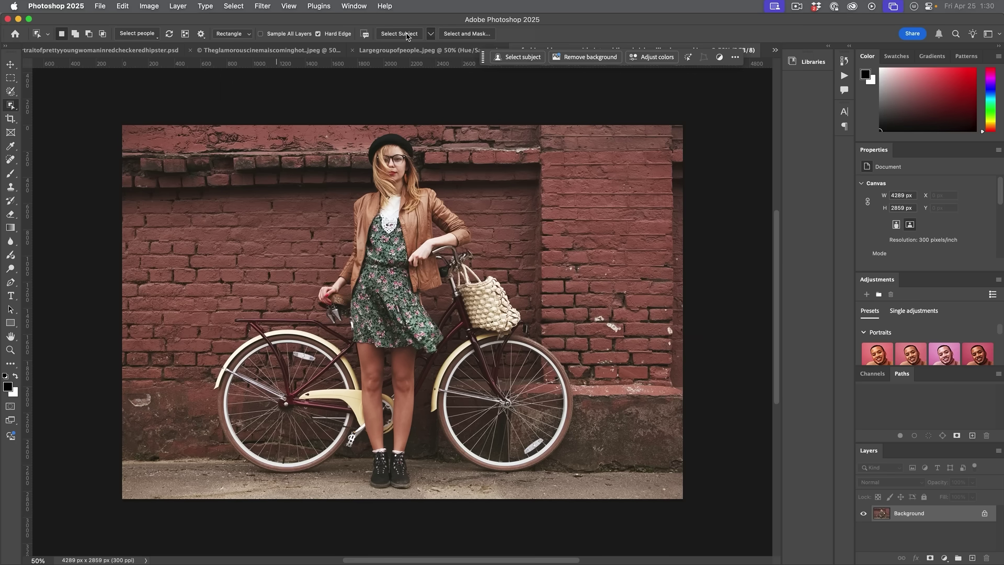
left_click(407, 35)
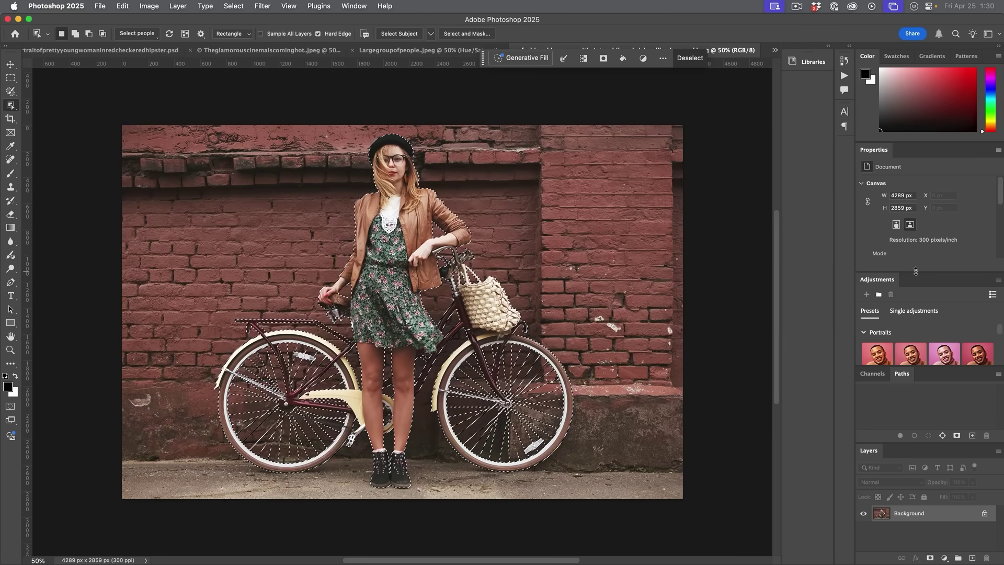
scroll(732, 336, "left", 2)
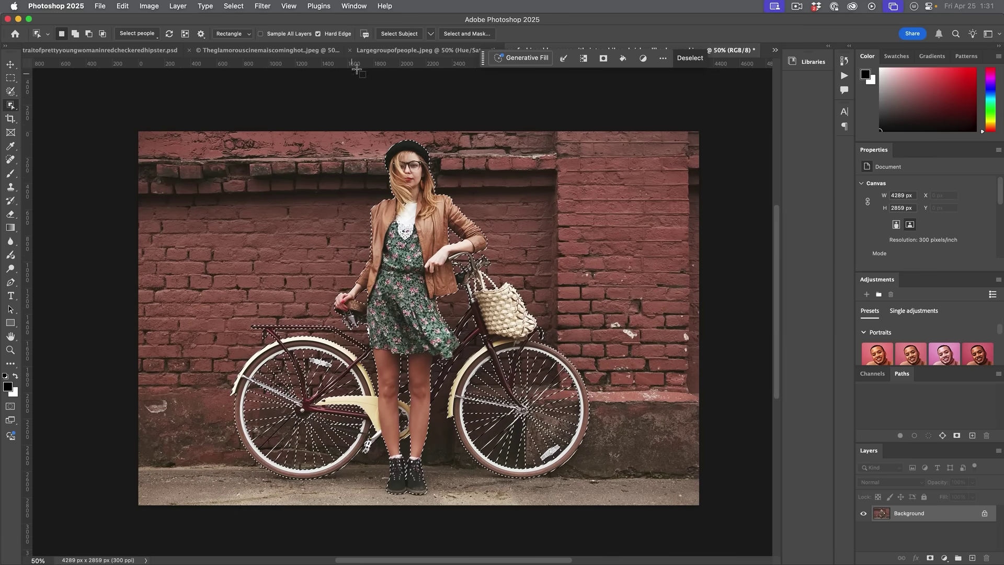
left_click(463, 35)
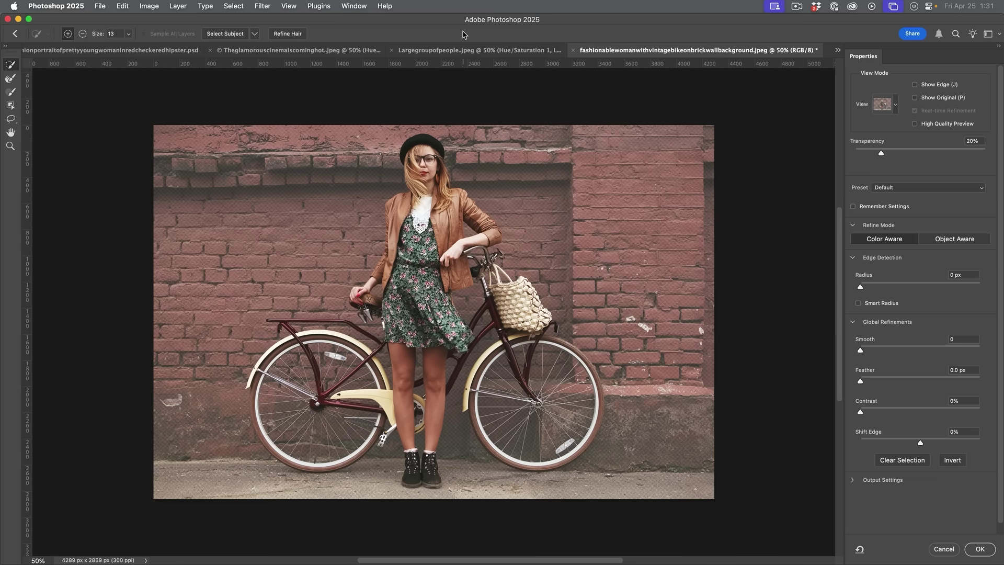
Step: Set the Select and Mask view to On White at 100% opacity
left_click_drag(882, 153, 986, 153)
left_click(897, 107)
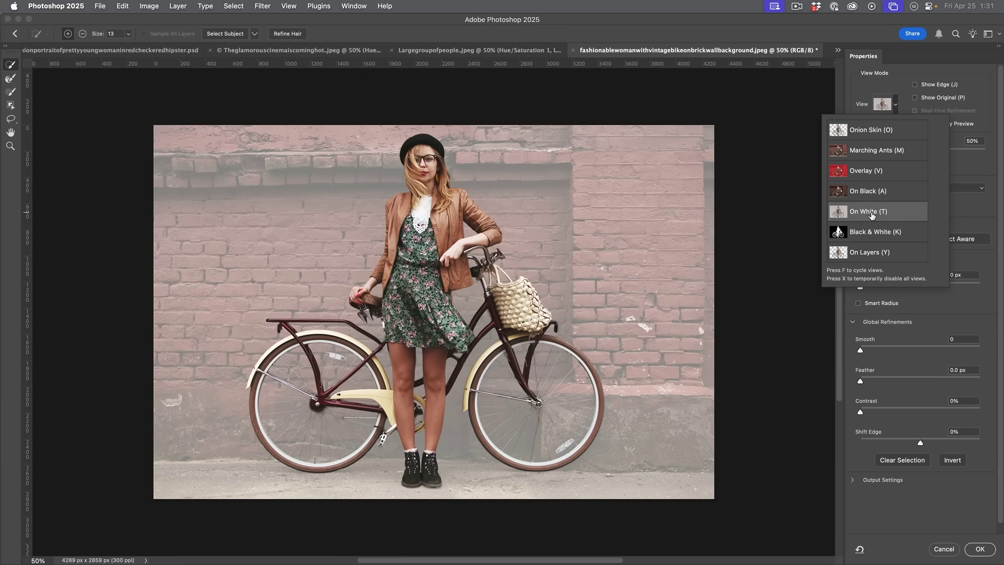
left_click(949, 155)
left_click_drag(968, 154, 988, 155)
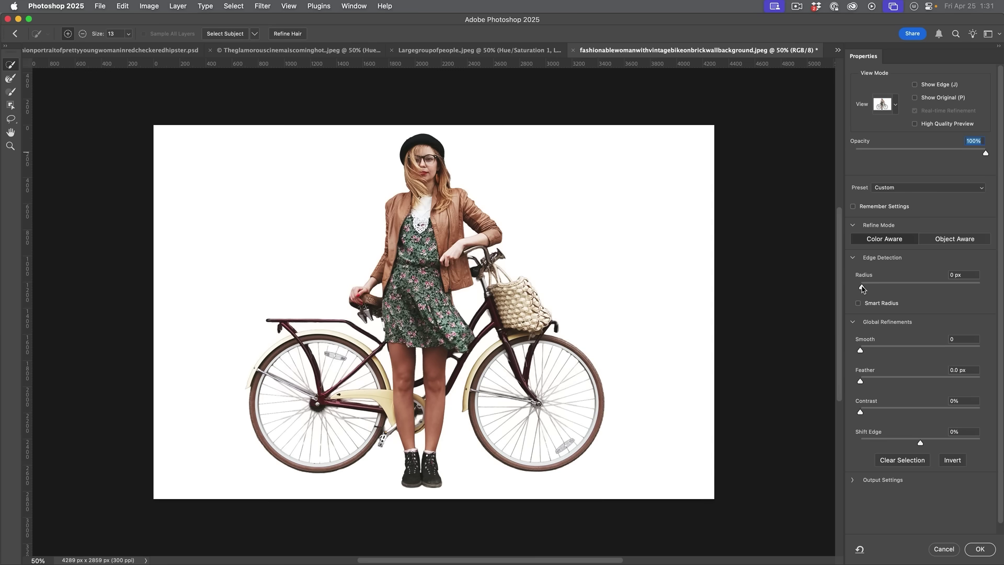
Step: Use a 1 px edge radius, Decontaminate Colors, and output to a new layer with layer mask
left_click_drag(863, 289, 865, 289)
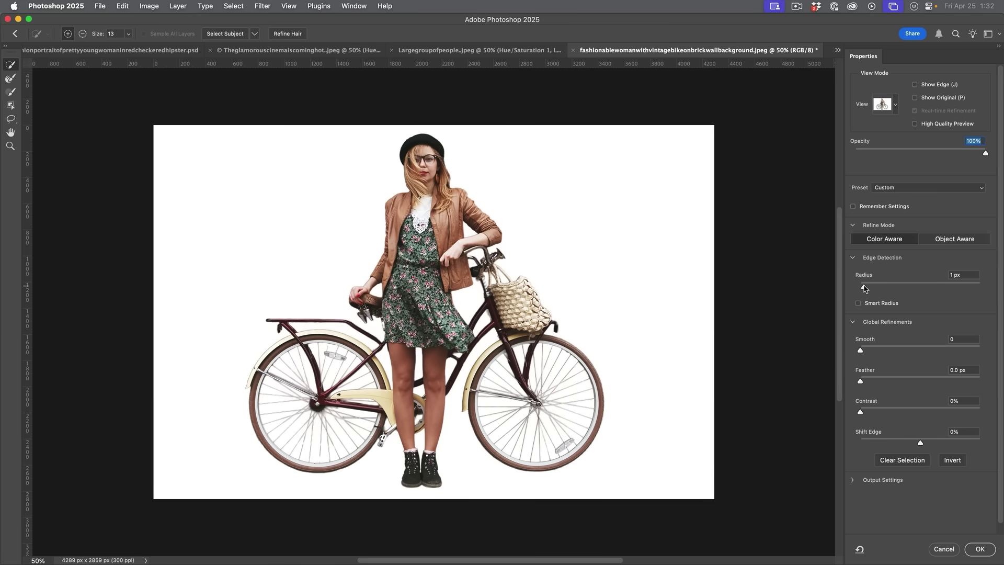
scroll(882, 479, "down", 1)
left_click(854, 471)
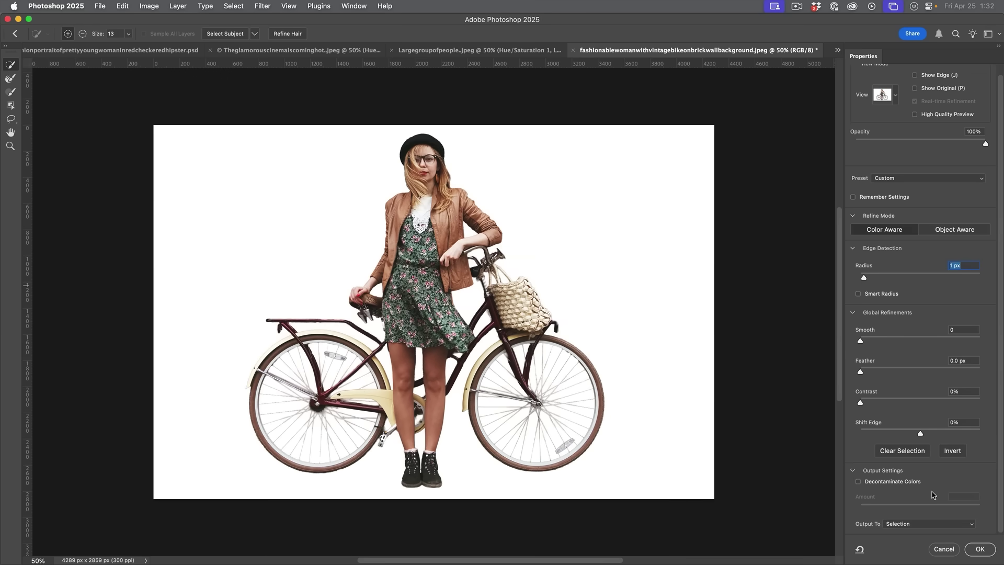
left_click(891, 483)
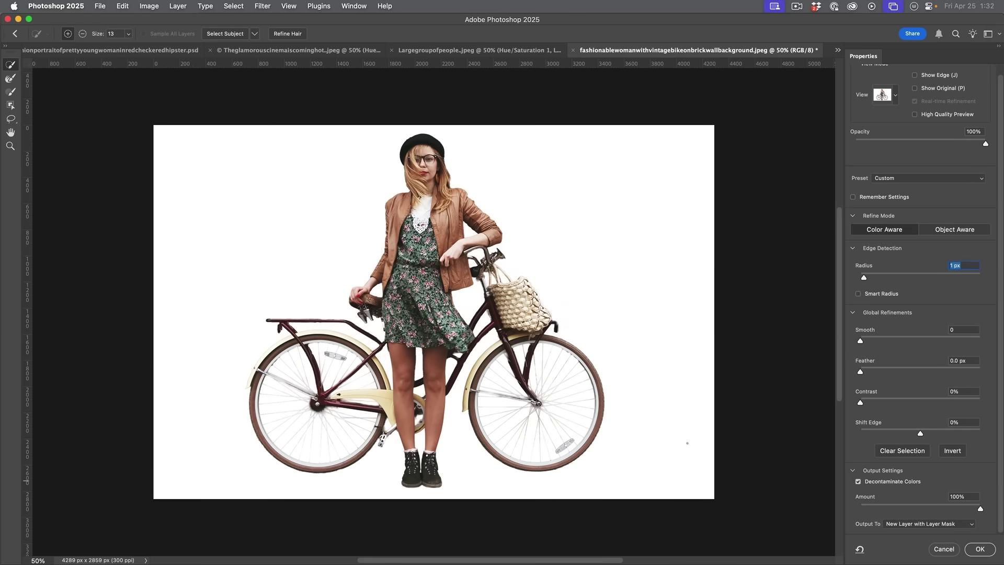
left_click(980, 550)
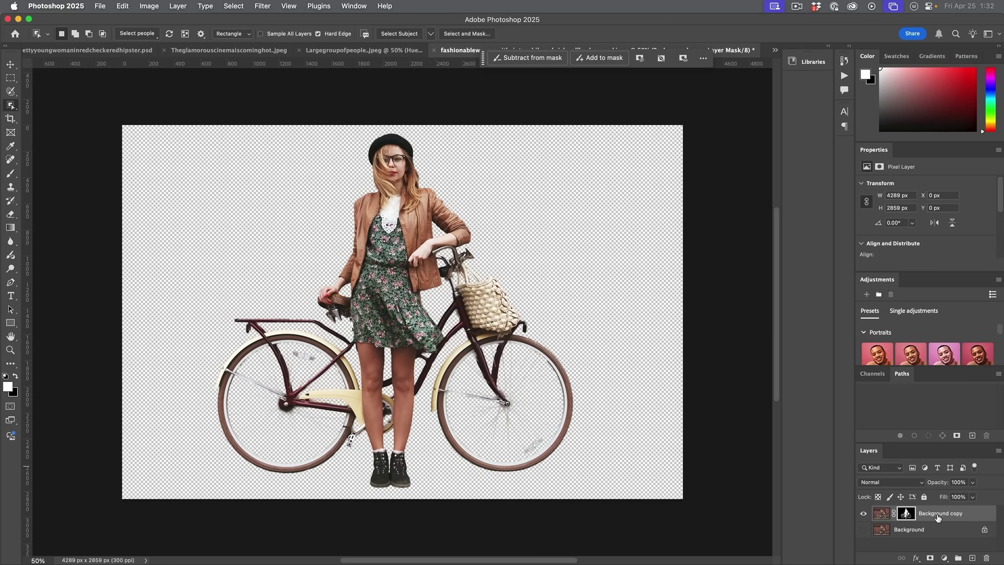
Step: Add a bright red Solid Color fill layer and move it below Background copy
left_click(944, 558)
left_click(949, 341)
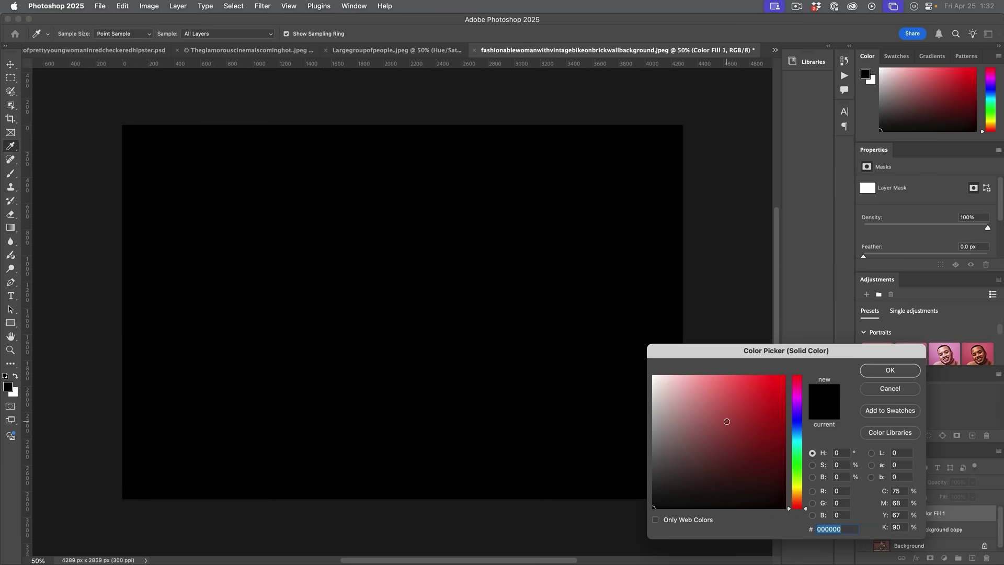
left_click(726, 421)
left_click(771, 387)
left_click(890, 370)
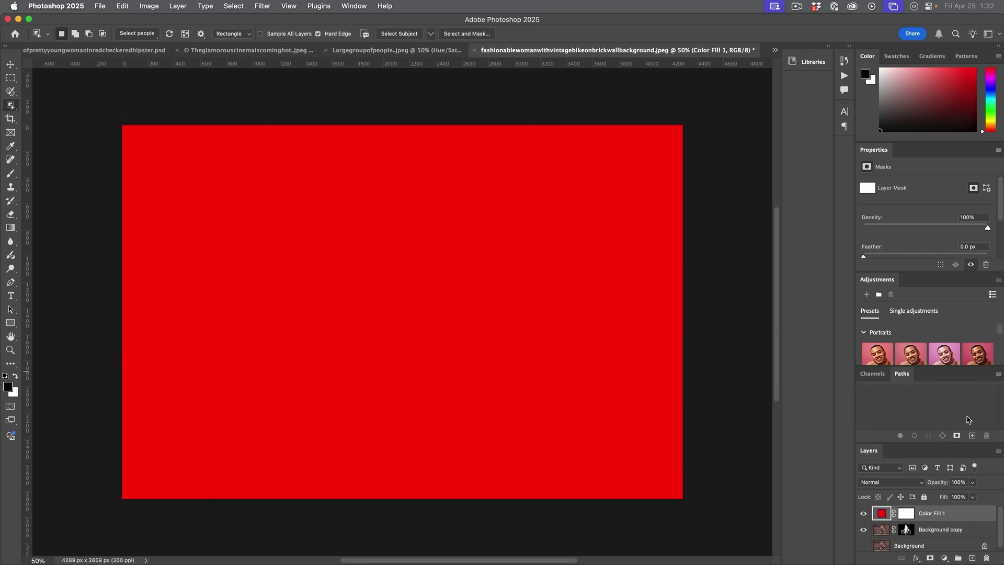
left_click_drag(943, 518, 943, 538)
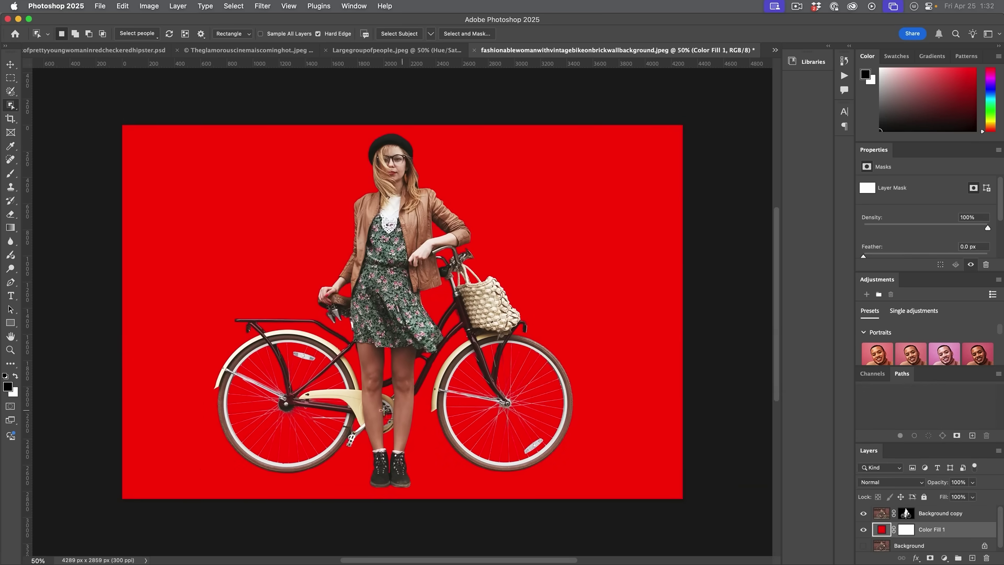
Step: Zoom in and pan across the front wheel to inspect the spoke edges
scroll(439, 390, "up", 3)
scroll(439, 389, "up", 5)
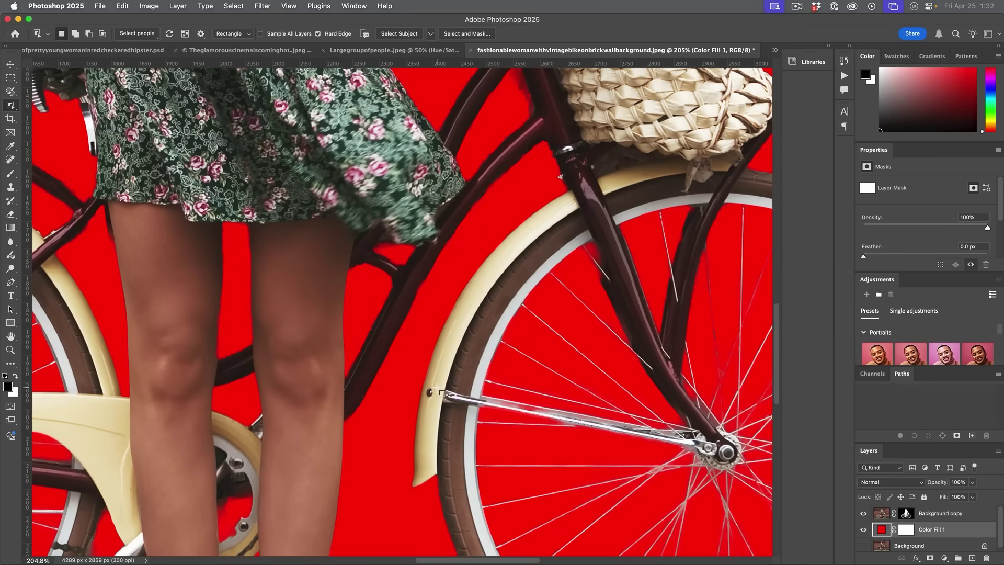
left_click_drag(619, 343, 434, 256)
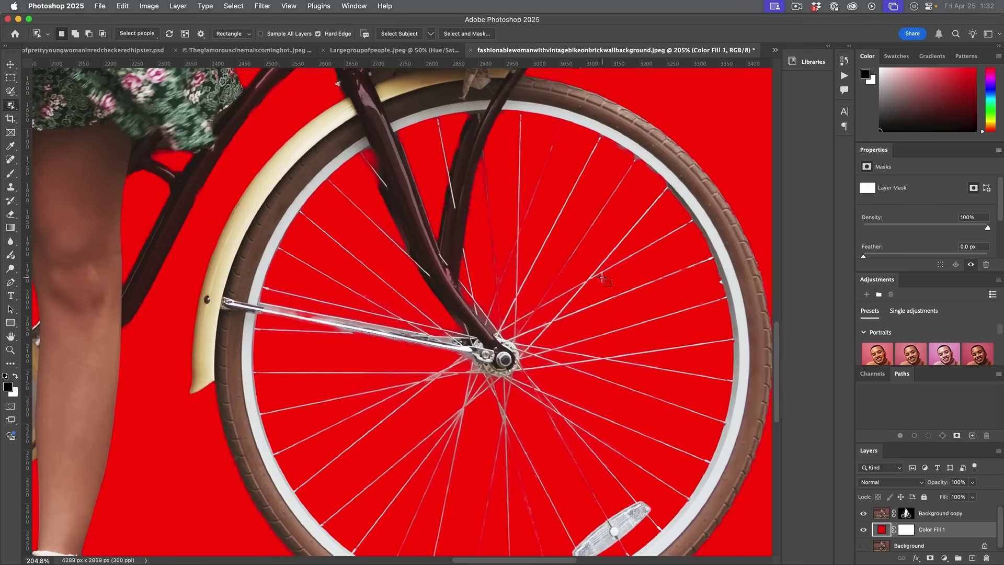
scroll(602, 276, "down", 2)
scroll(425, 199, "down", 4)
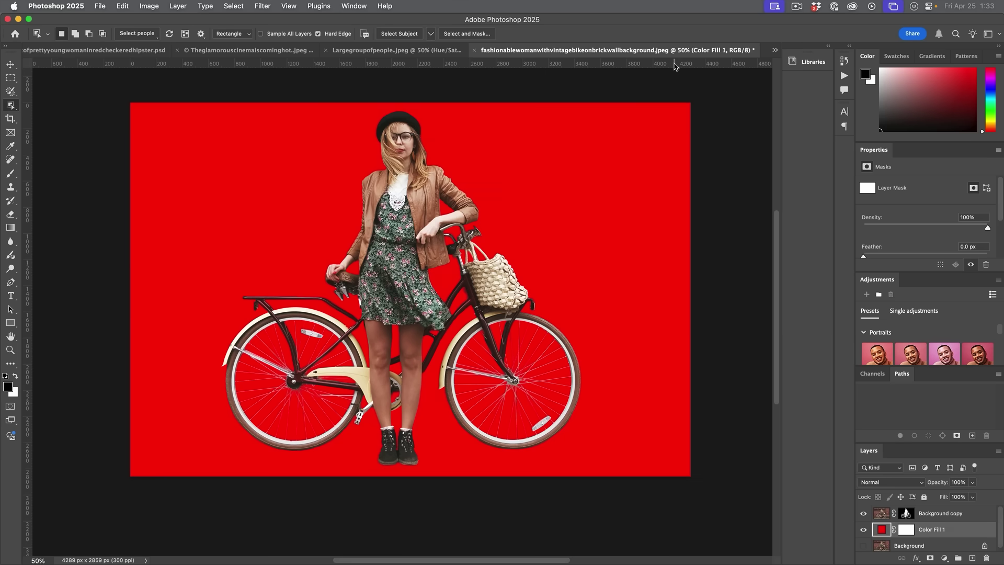
mouse_move(542, 564)
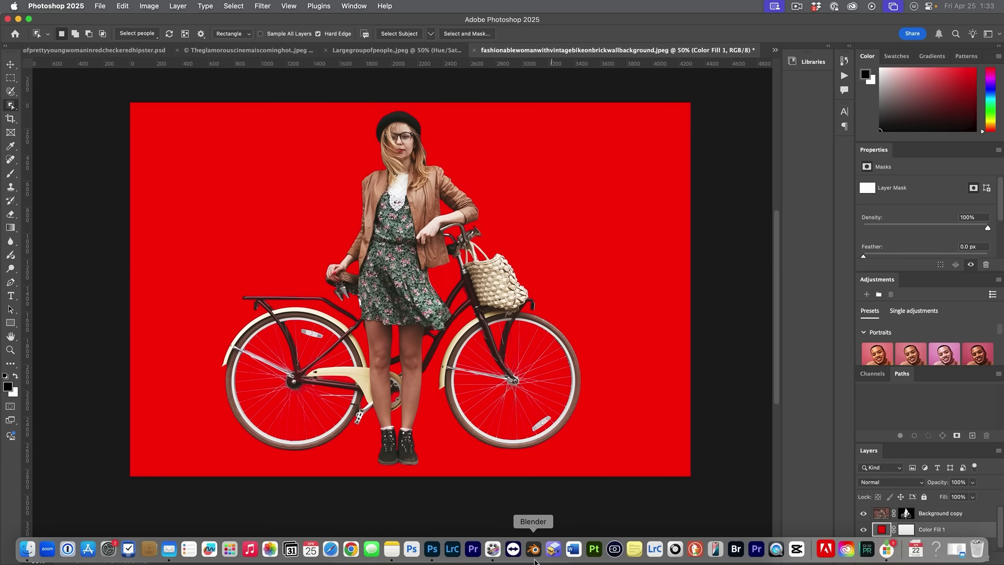
left_click(413, 552)
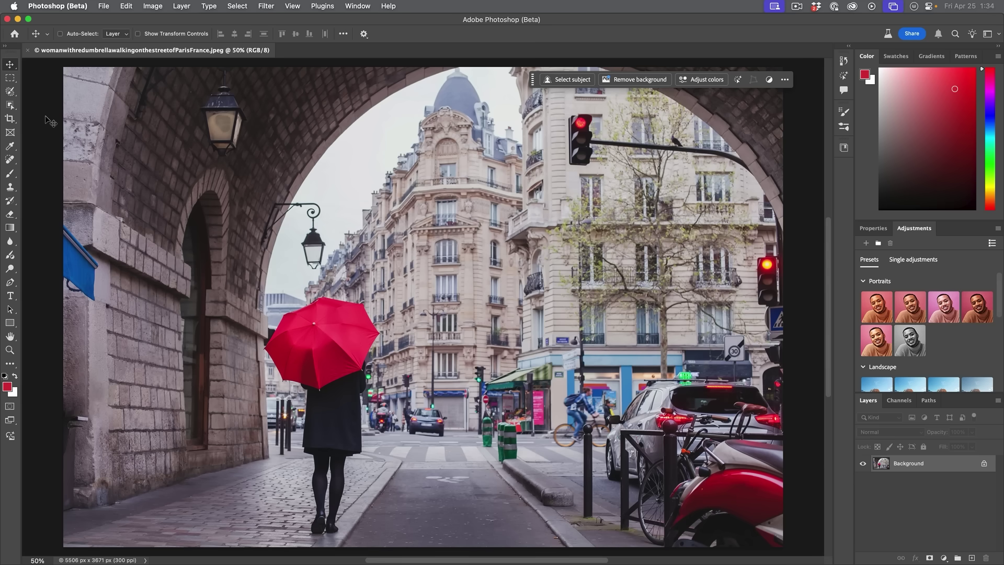
left_click(11, 106)
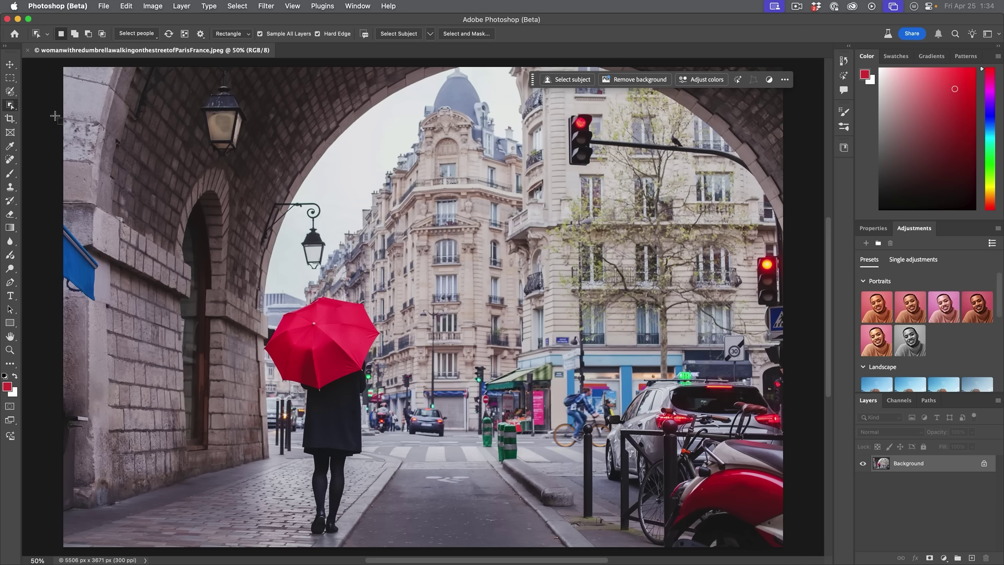
left_click_drag(256, 283, 379, 535)
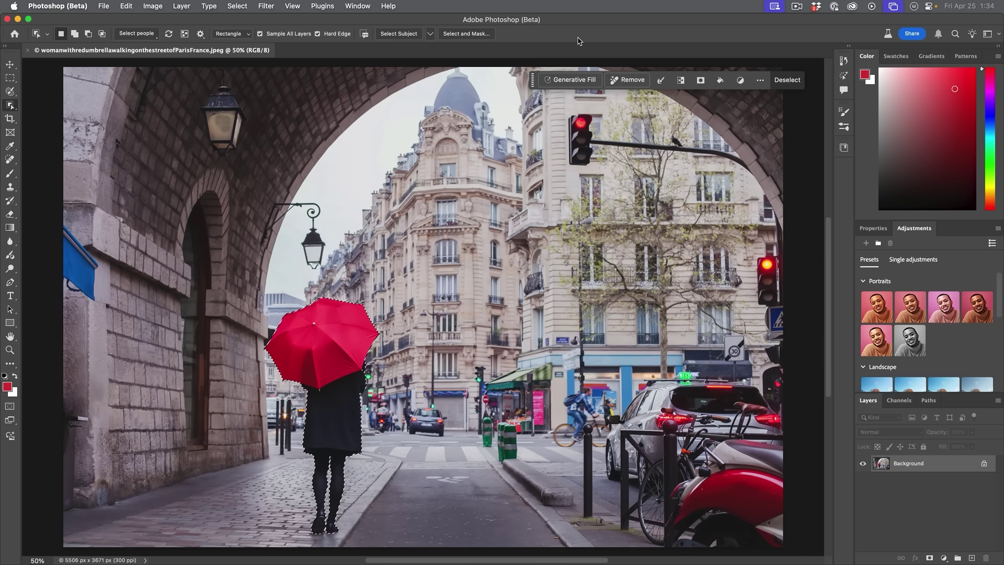
left_click(573, 81)
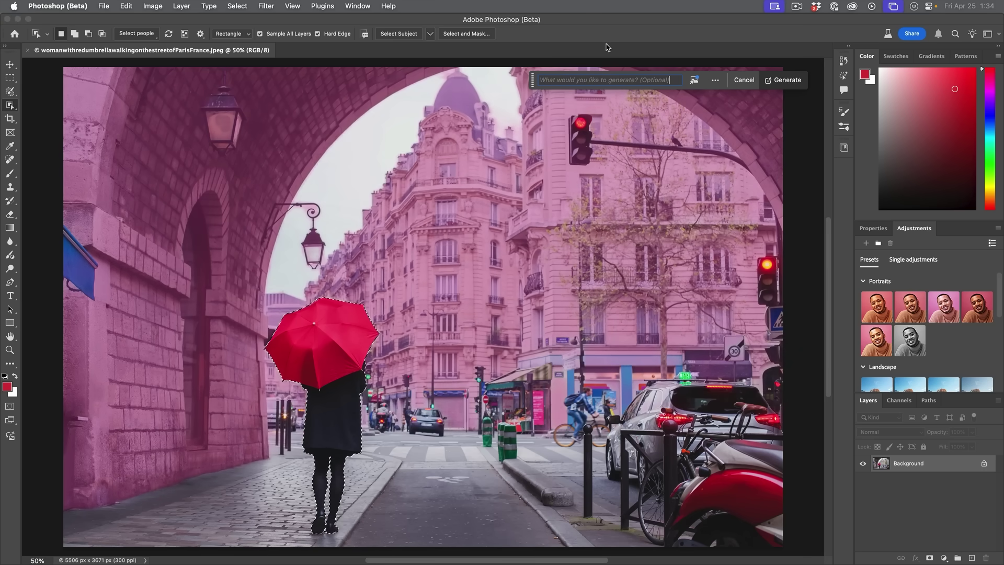
left_click(785, 80)
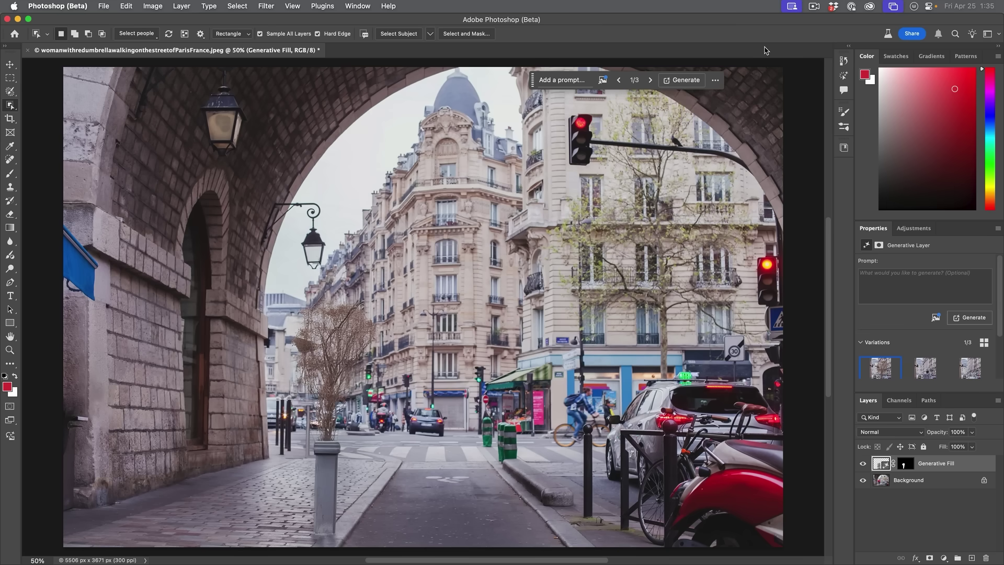
left_click_drag(945, 465, 985, 558)
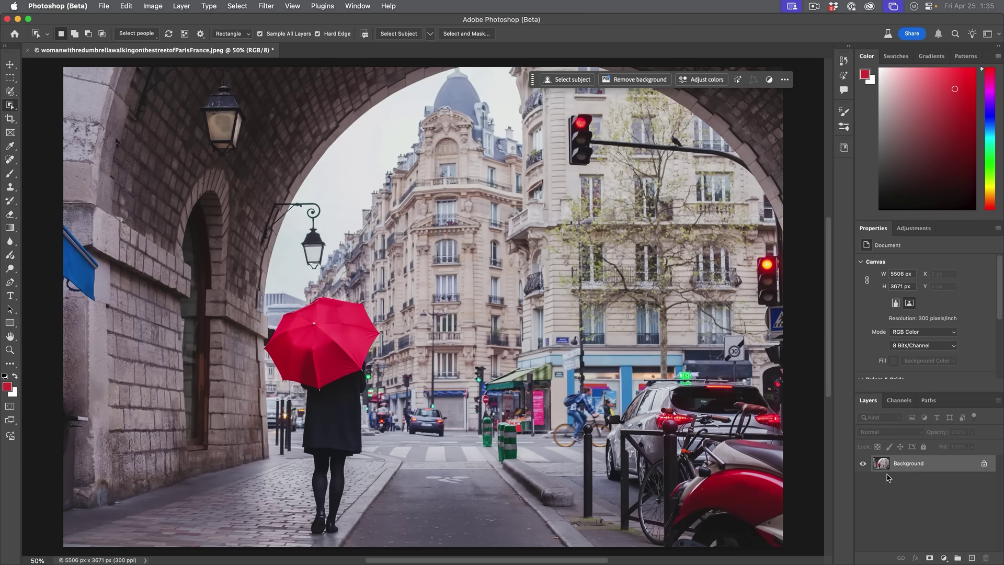
Step: Select the red-umbrella woman, remove her from the street, then hide the Remove edits layer
key("super+shift+d")
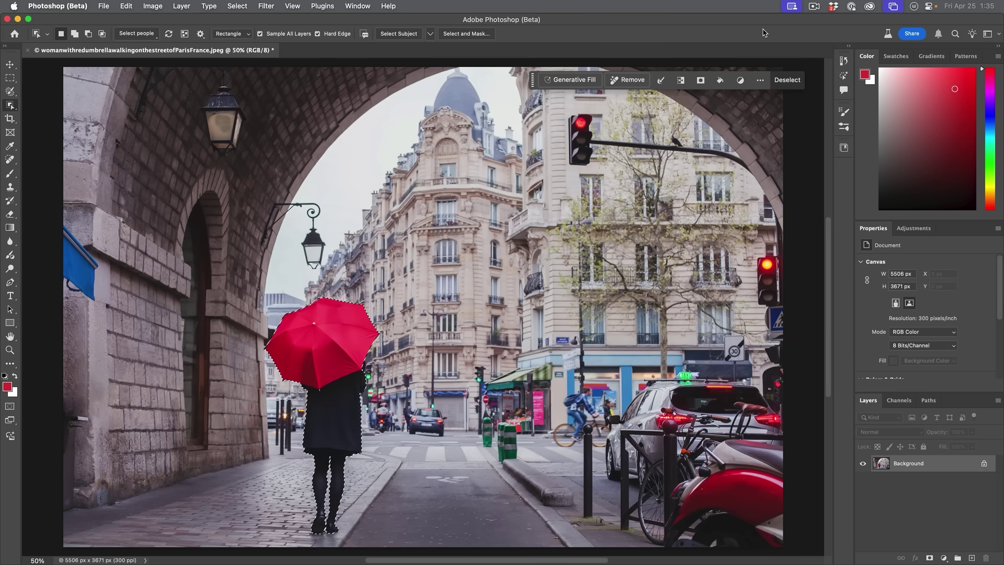
left_click(635, 81)
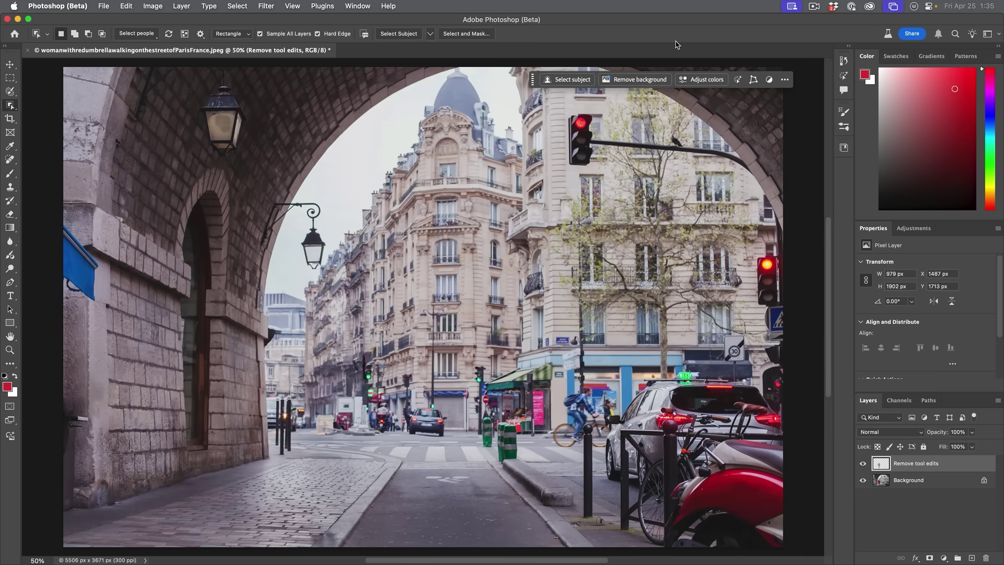
left_click(863, 464)
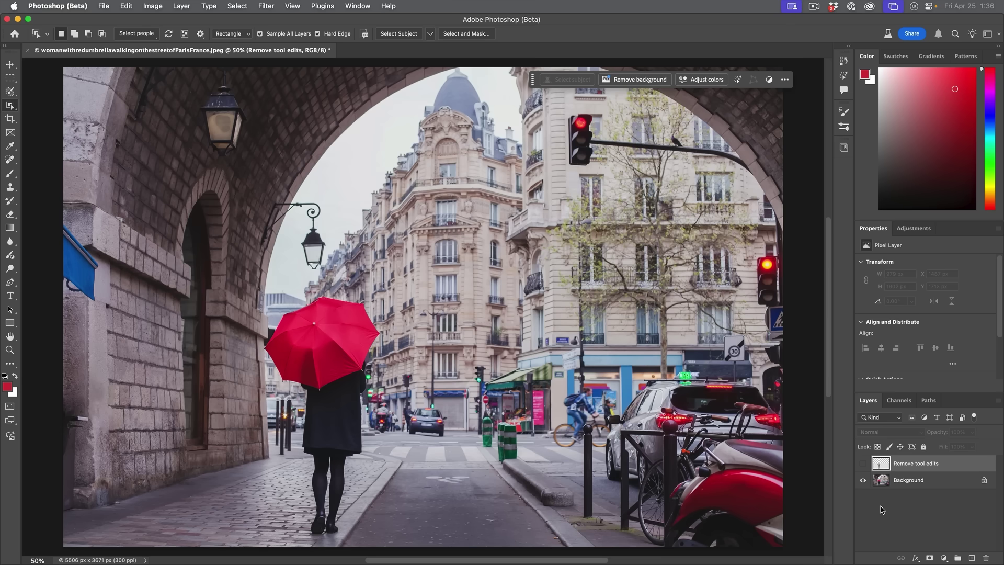
Step: Open the suggested actions list, trying then undoing Strong Contrast and Cross Process
key("v")
left_click(844, 75)
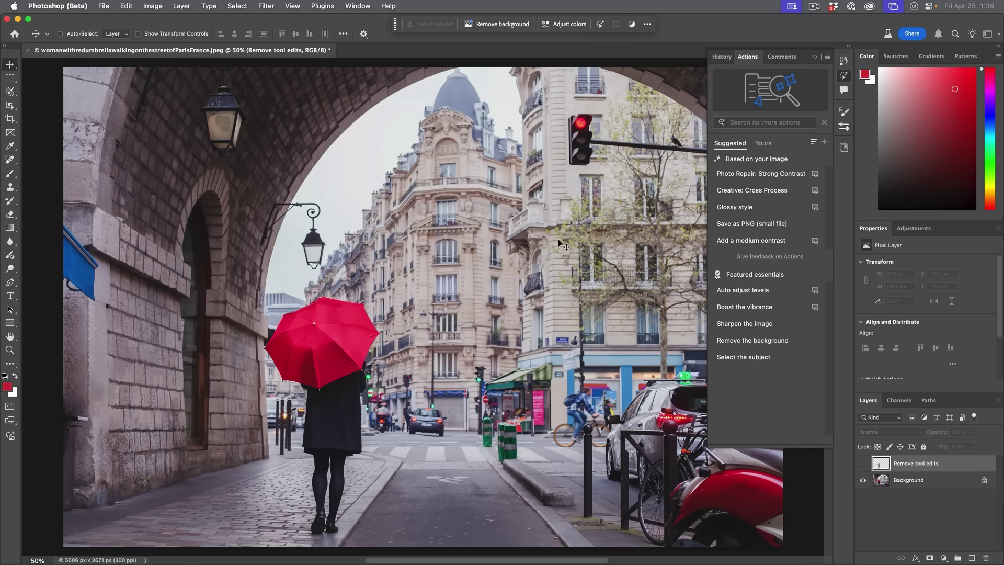
mouse_move(747, 296)
left_click(738, 171)
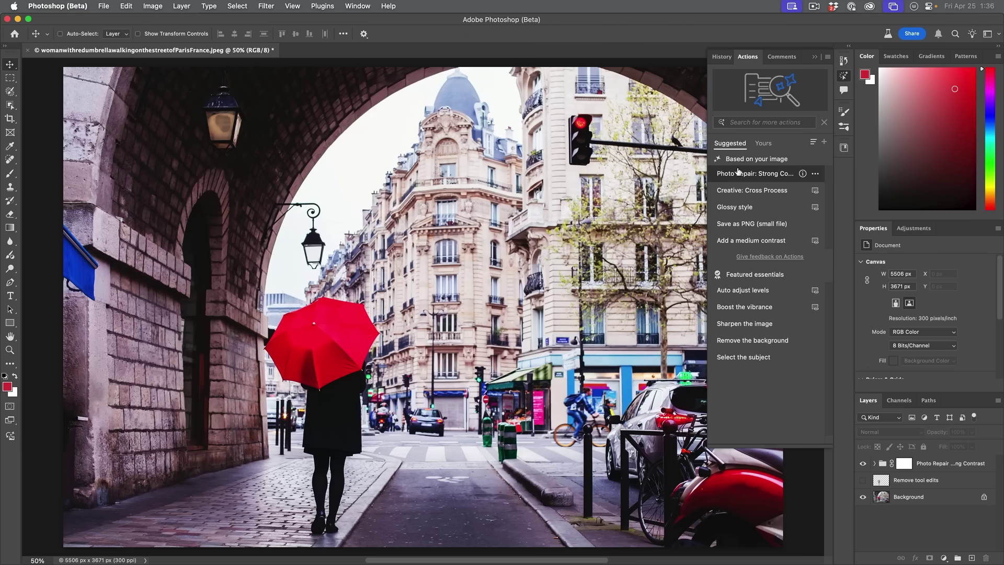
key("super+z")
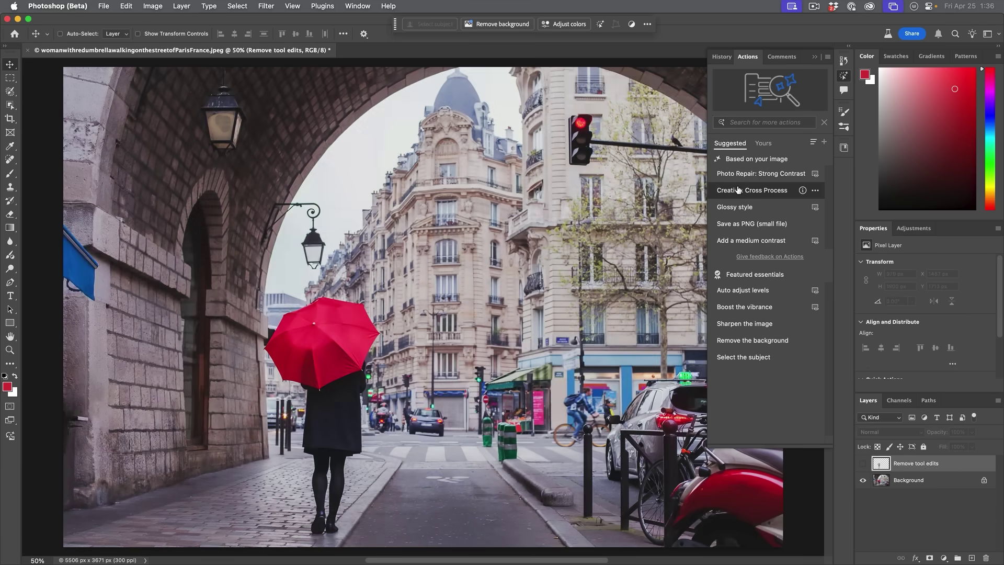
left_click(738, 190)
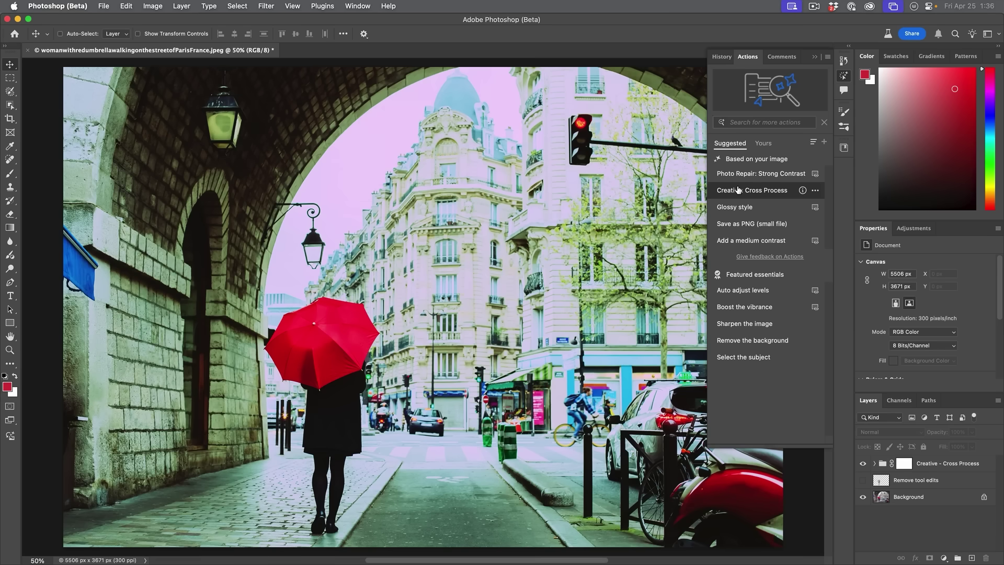
key("super+z")
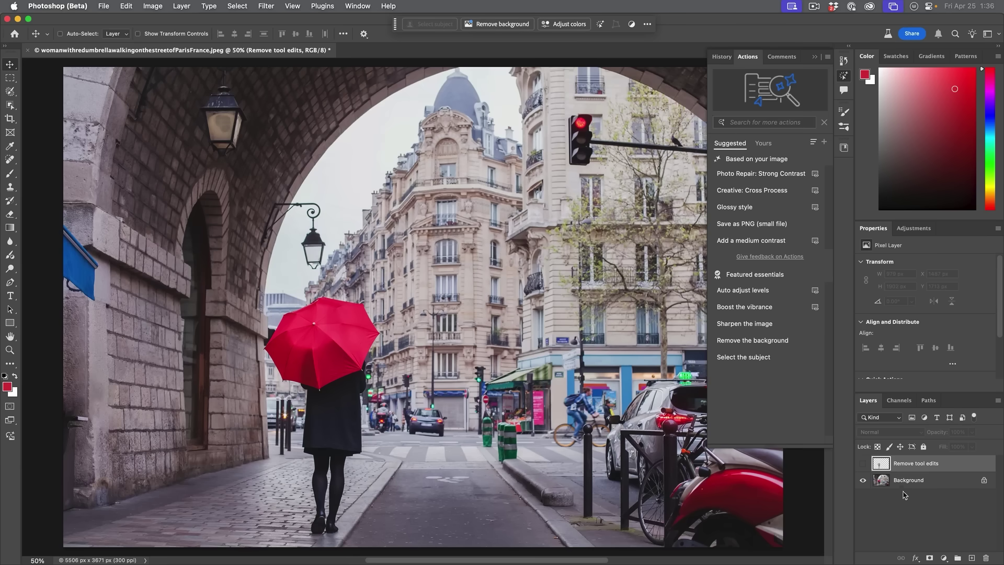
Step: Compare Cross Process, Strong Contrast and Glossy style, then undo back to the original
left_click(754, 191)
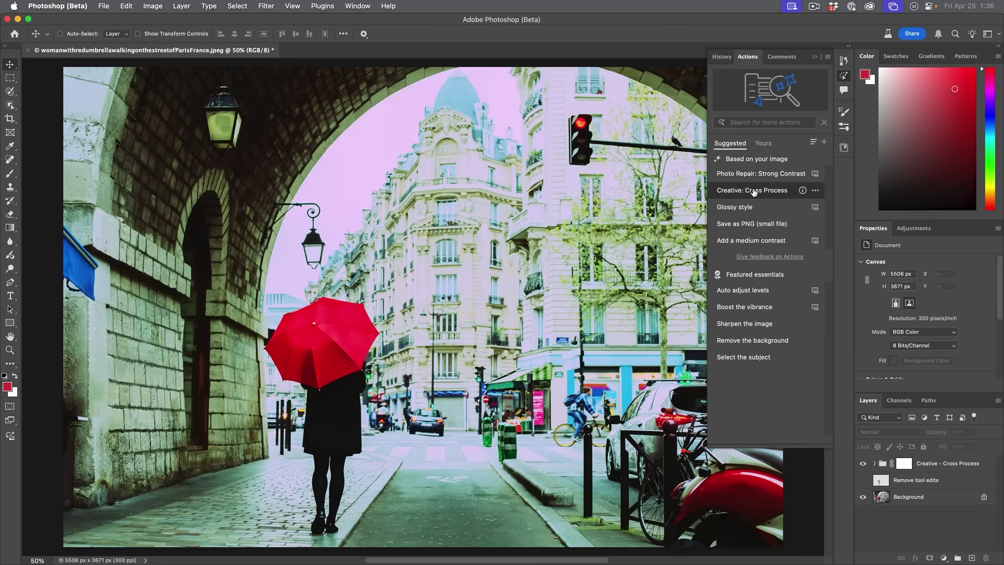
left_click(756, 175)
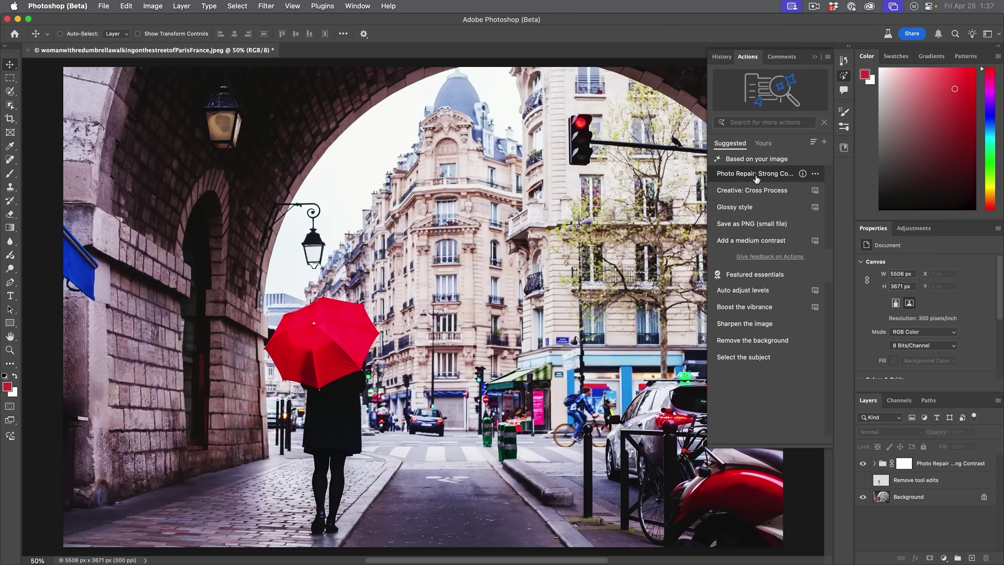
left_click(753, 208)
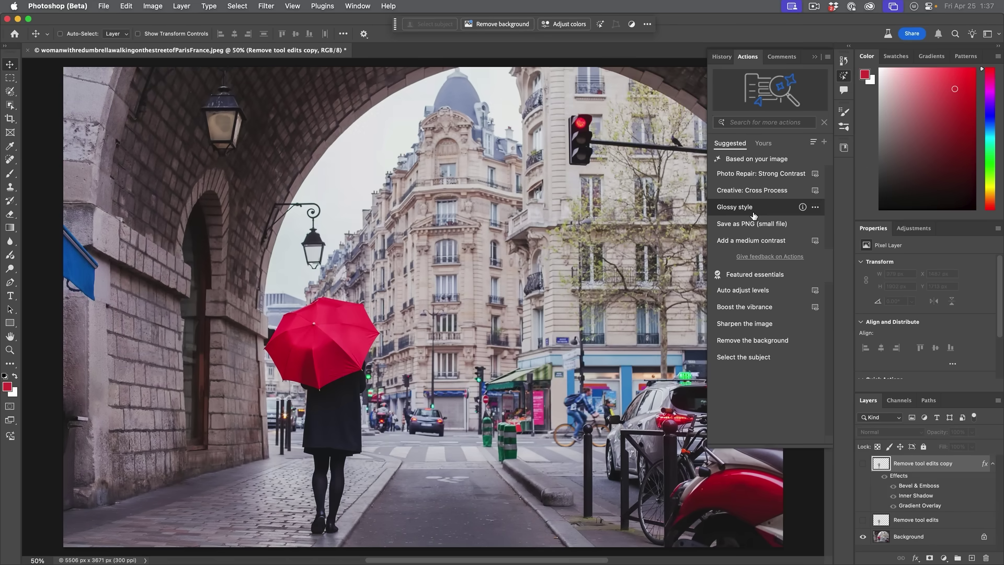
left_click(760, 174)
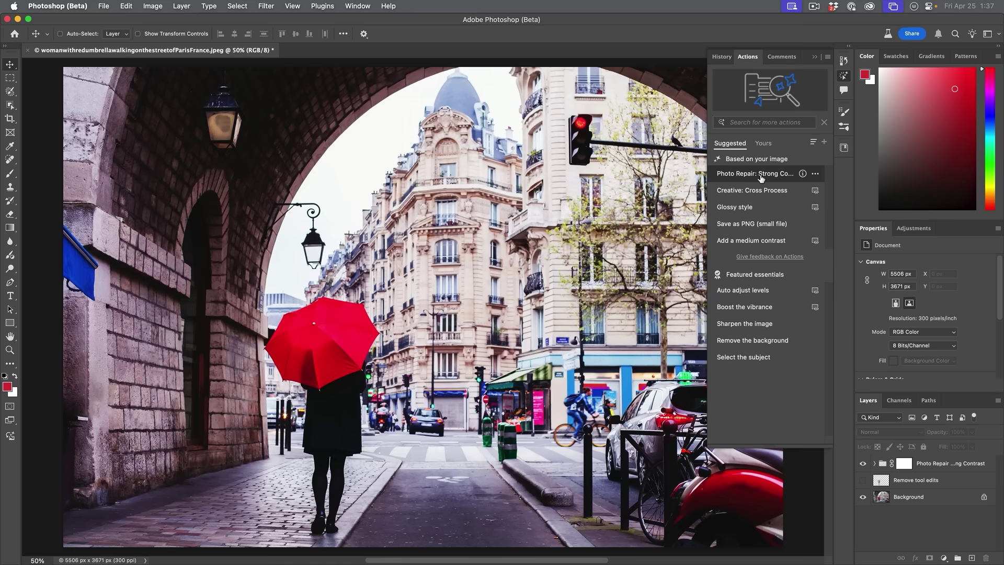
key("ctrl+z")
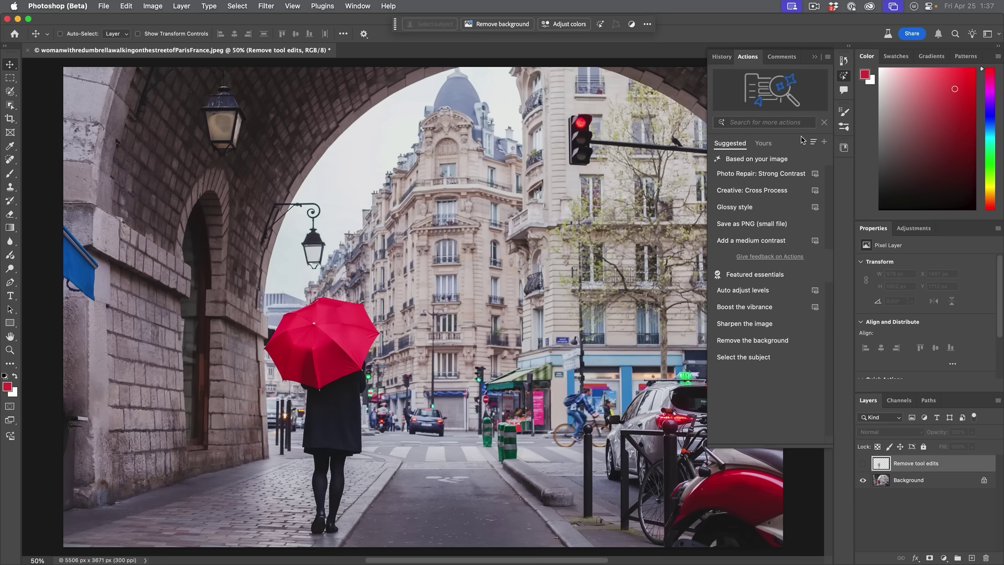
left_click(777, 124)
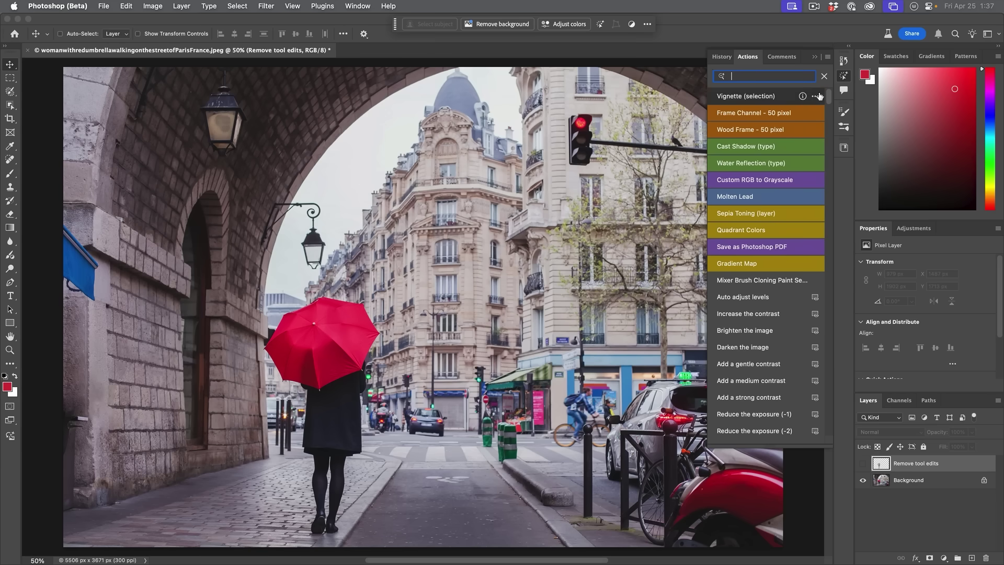
Step: Search the actions for 'vig' and run Mild vignette (Black)
scroll(783, 189, "down", 1)
scroll(783, 189, "down", 3)
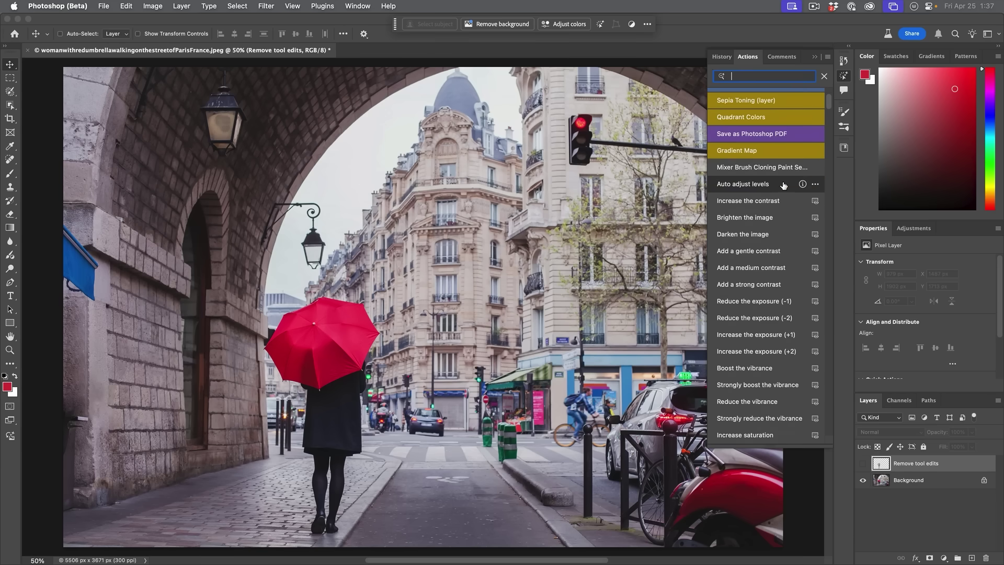
scroll(783, 185, "down", 10)
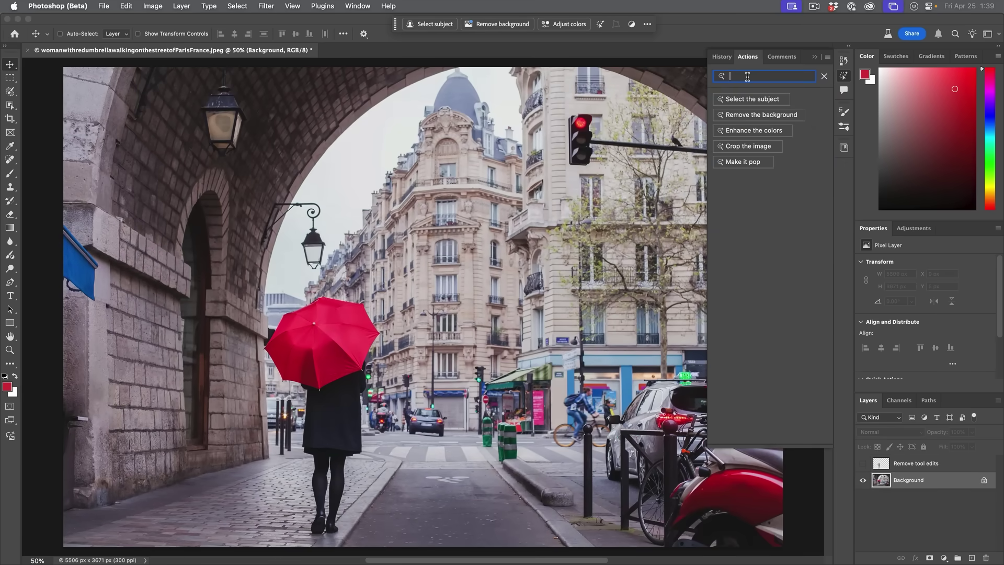
type("vignette")
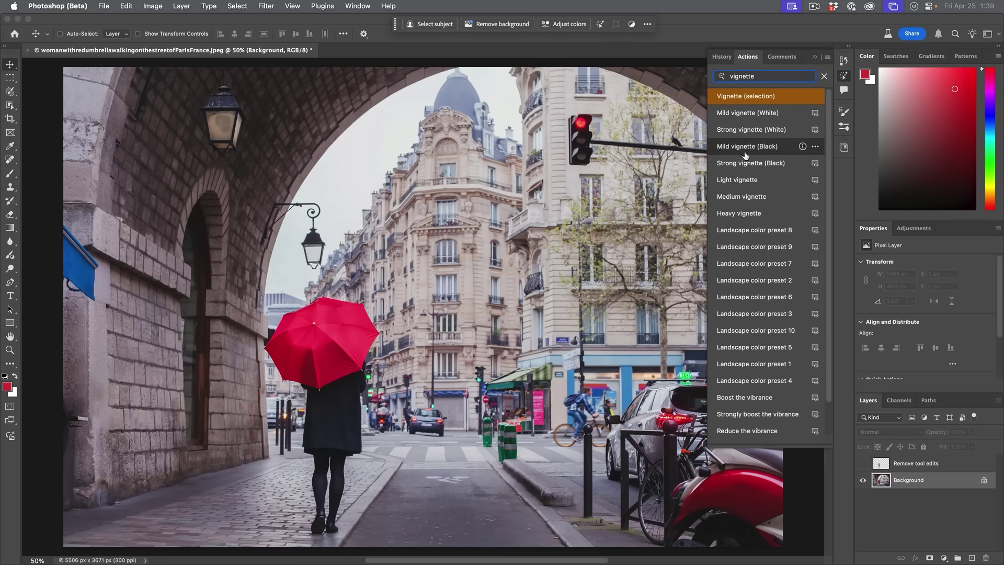
left_click(761, 147)
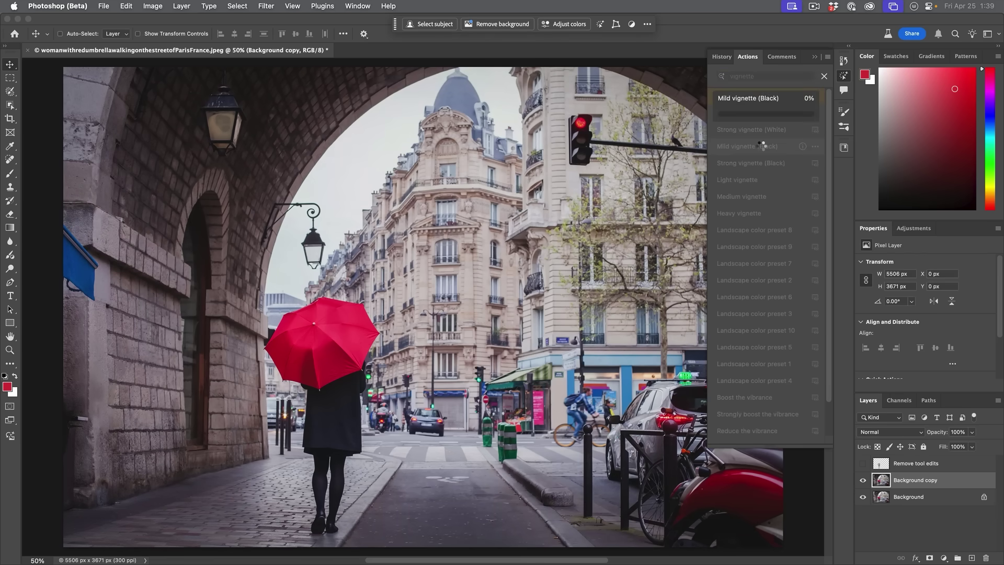
Step: Toggle the Background copy vignette layer's visibility to compare before and after
left_click(862, 479)
left_click(862, 480)
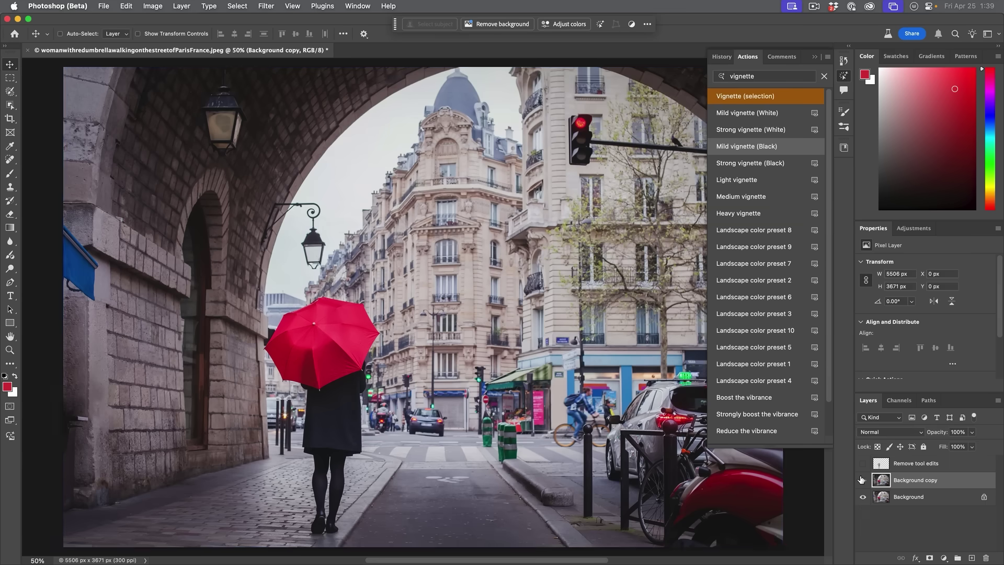
left_click(861, 480)
Step: Make the Background copy vignette layer visible again to darken the photo's edges
left_click(862, 480)
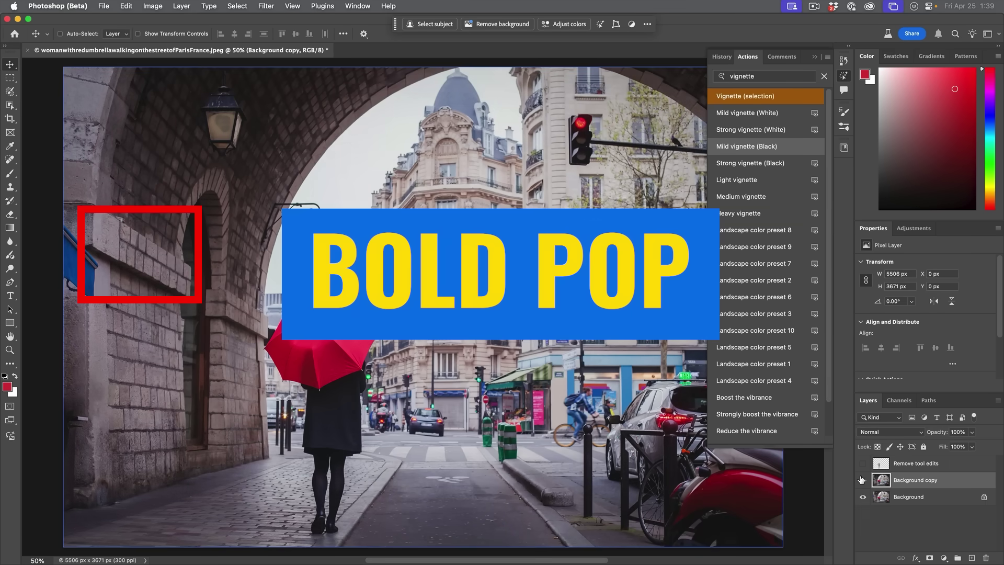